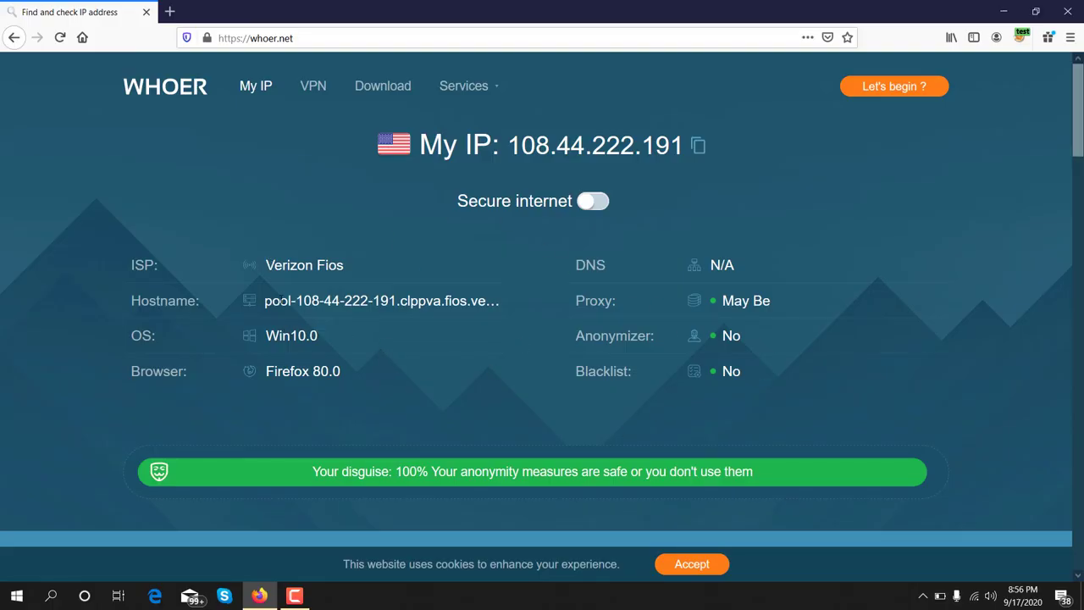
Google 'opinionoutposts' in a new tab and open the Opinion Outpost home page from the results
left_click_drag(266, 264, 344, 265)
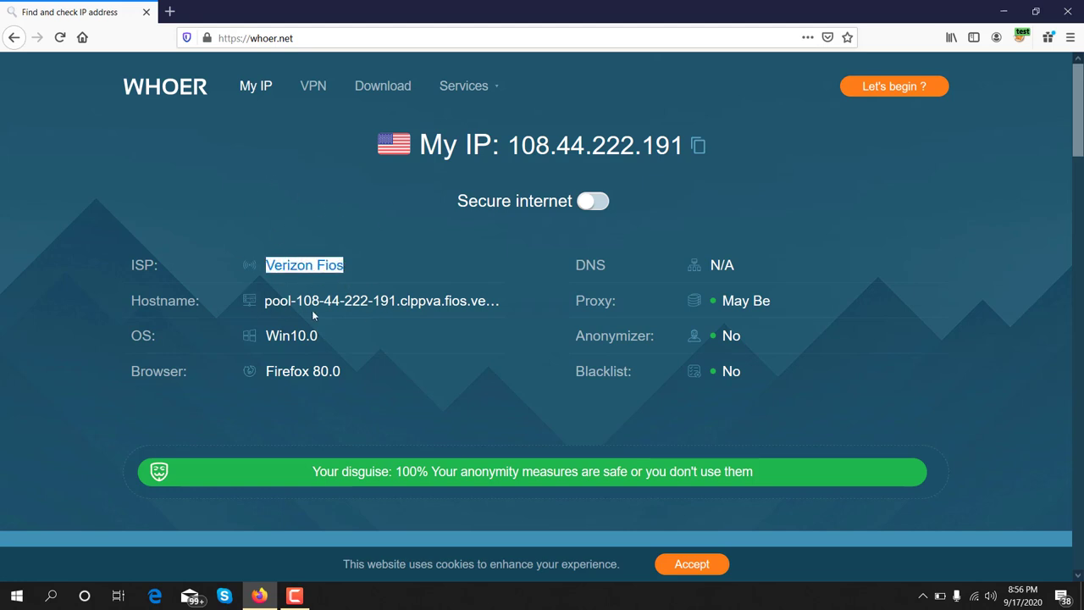
left_click(170, 12)
left_click(291, 39)
type("opin")
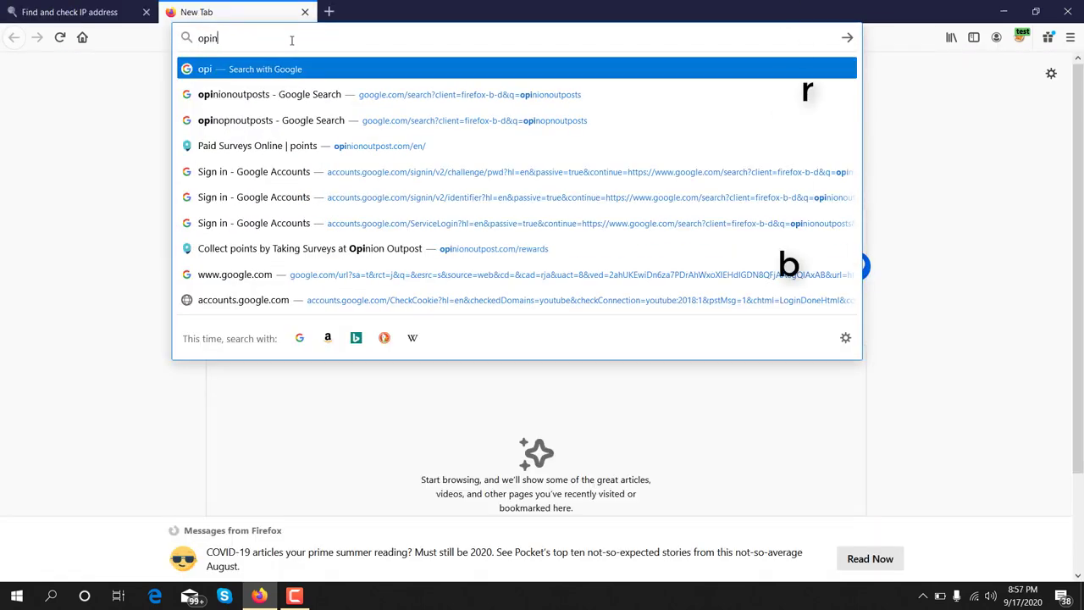
type("ionou")
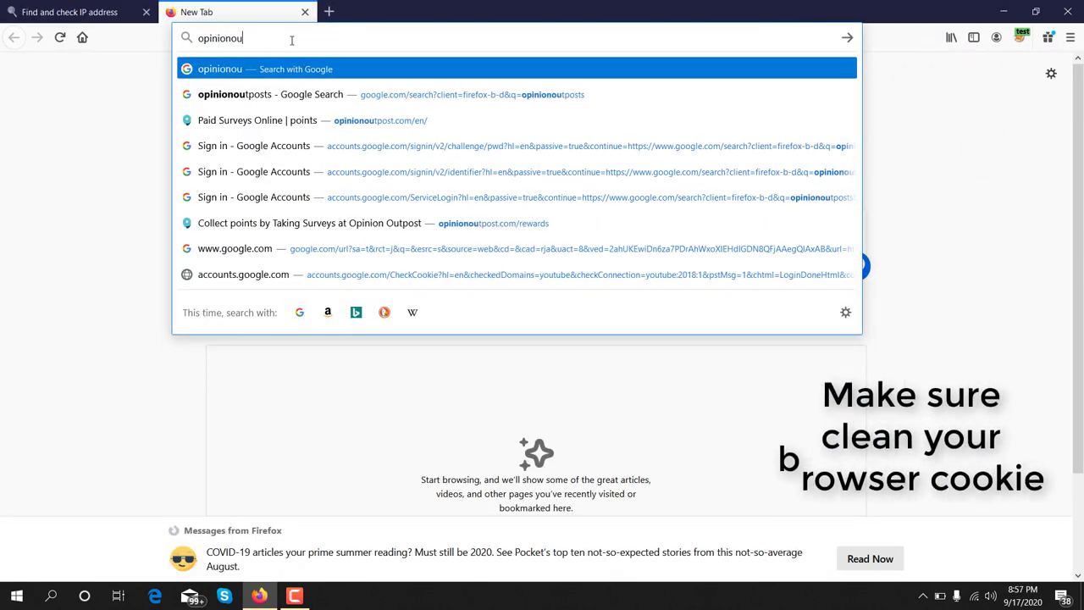
type("tpo")
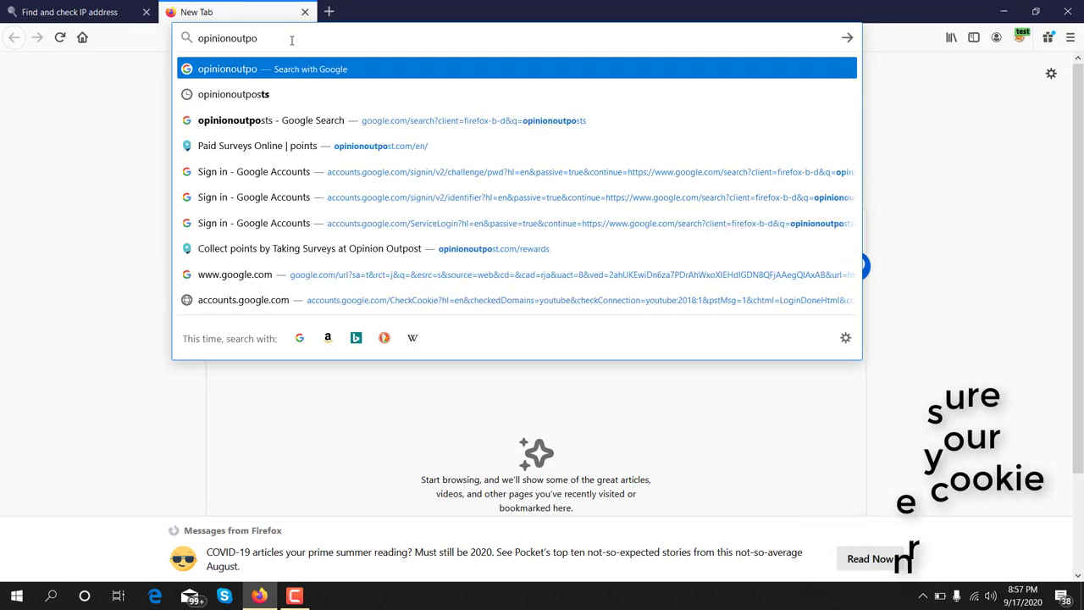
type("sts")
key("Return")
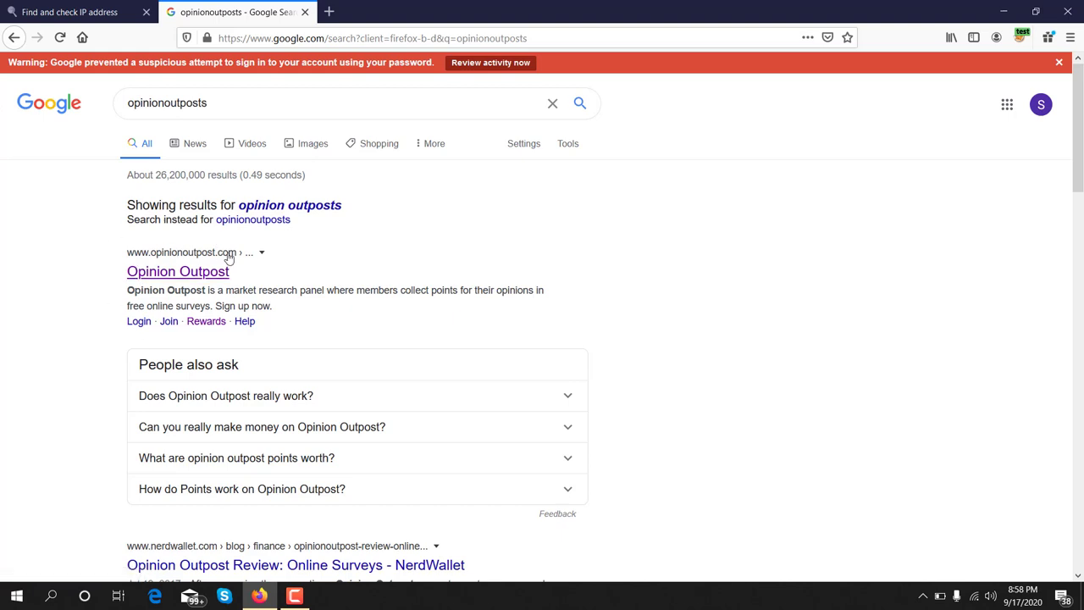
left_click(163, 277)
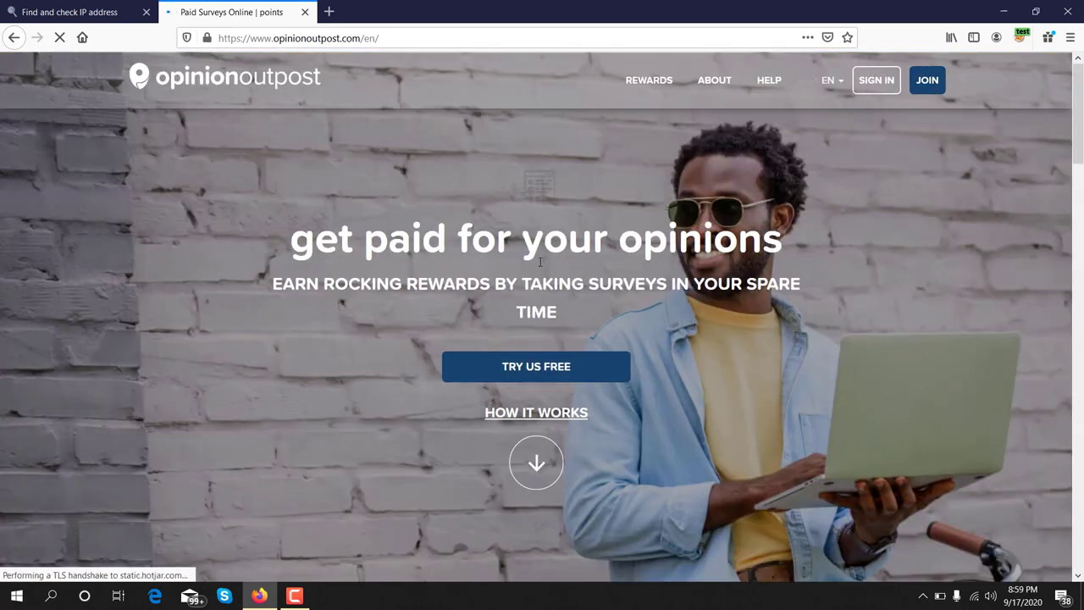
Browse the home page, then view the Rewards page's gift cards like Domino's, Target and CVS Pharmacy
scroll(619, 351, "down", 2)
scroll(619, 351, "down", 10)
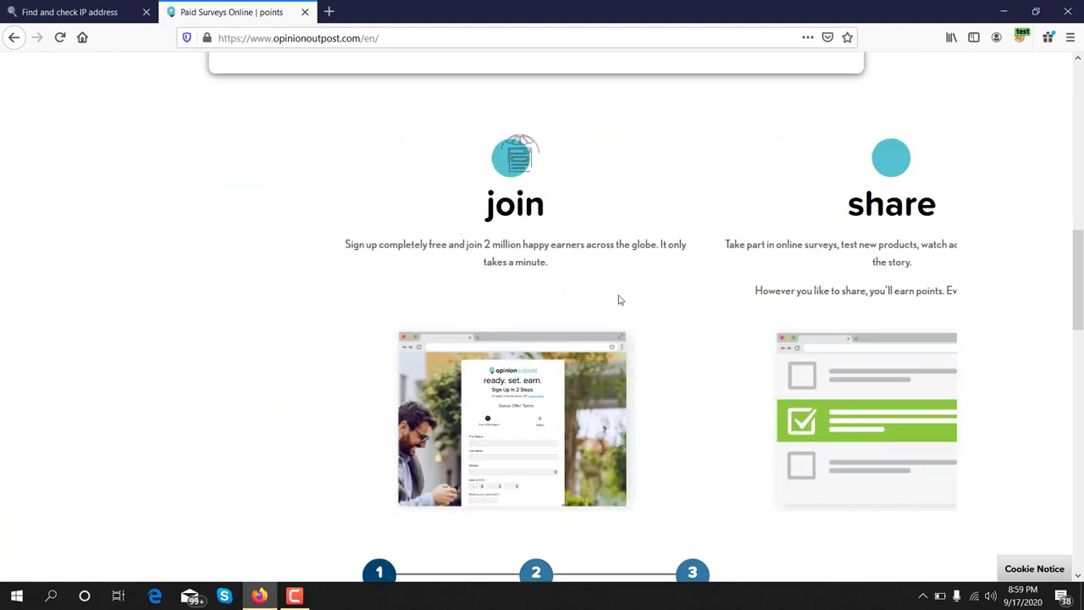
left_click_drag(1076, 315, 1066, 106)
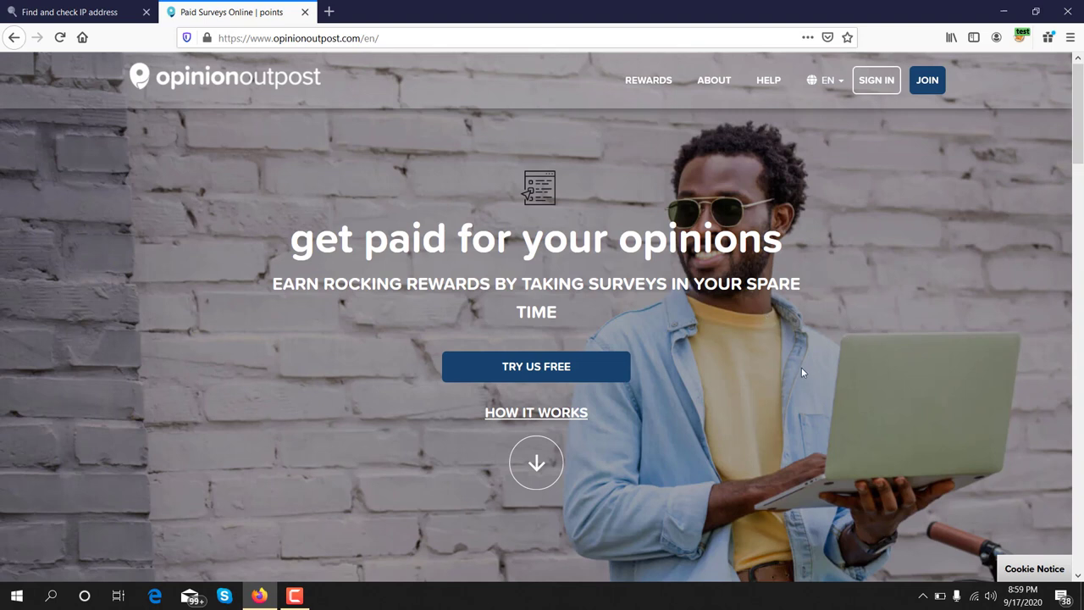
left_click(643, 87)
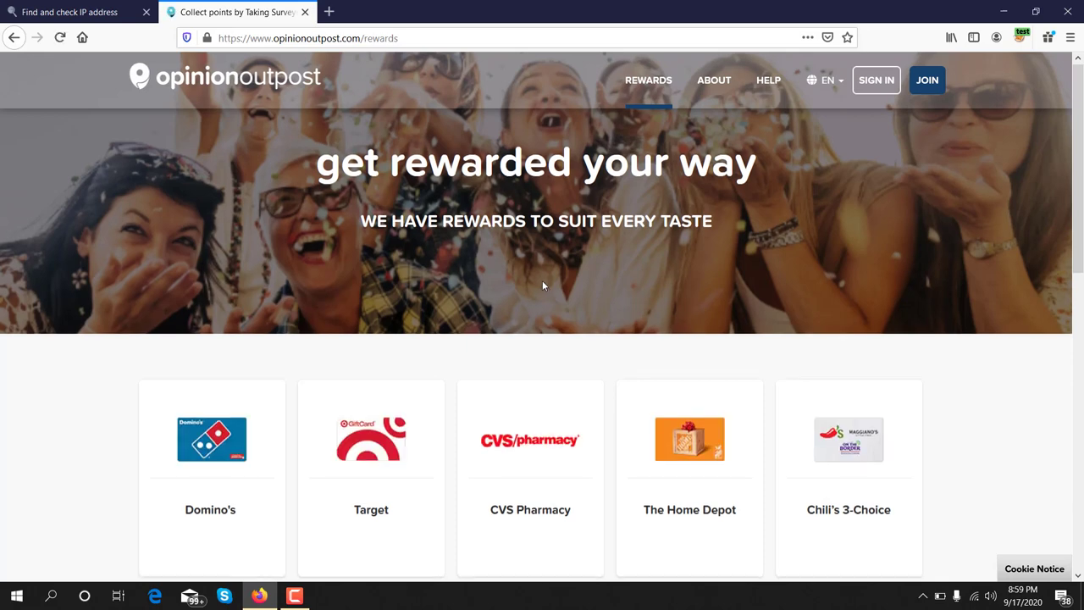
scroll(543, 285, "down", 5)
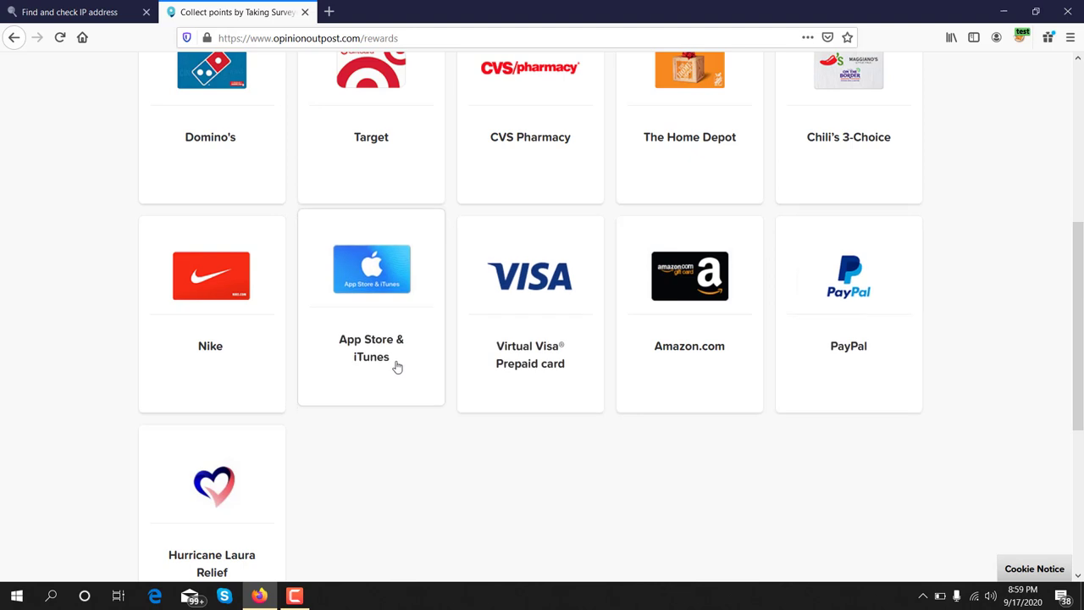
scroll(495, 472, "up", 5)
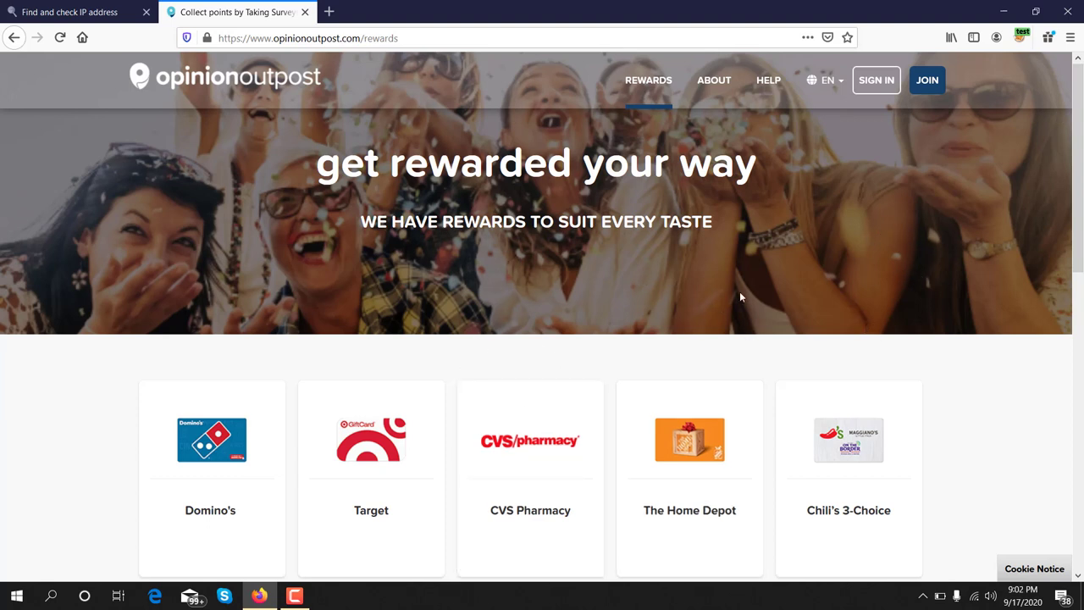
Open the JOIN sign-up form, focus First Name, then switch back to the Whoer.net IP check tab
left_click(927, 81)
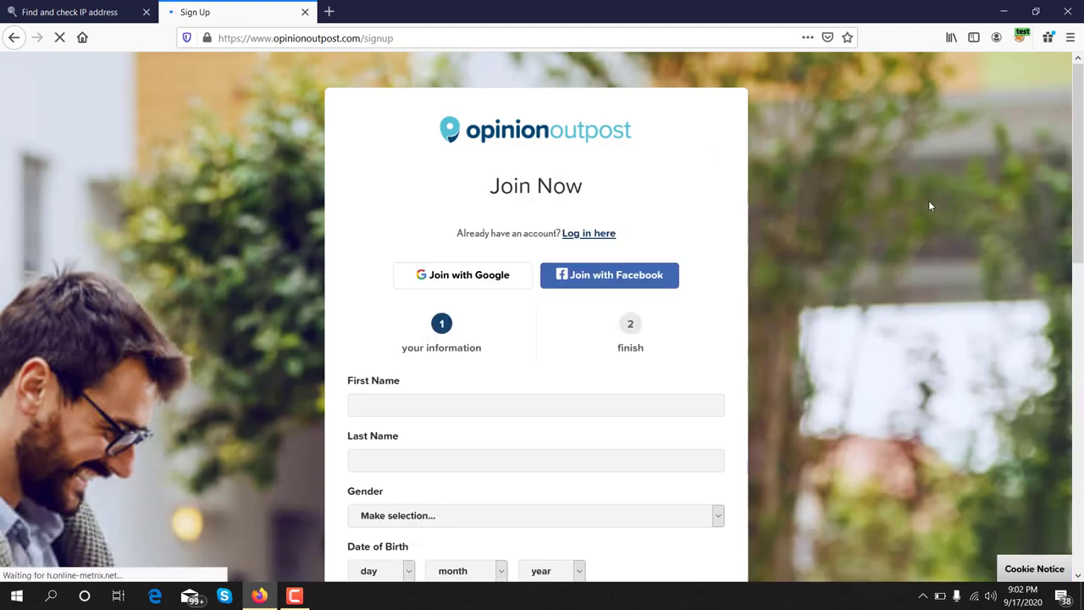
scroll(881, 254, "down", 5)
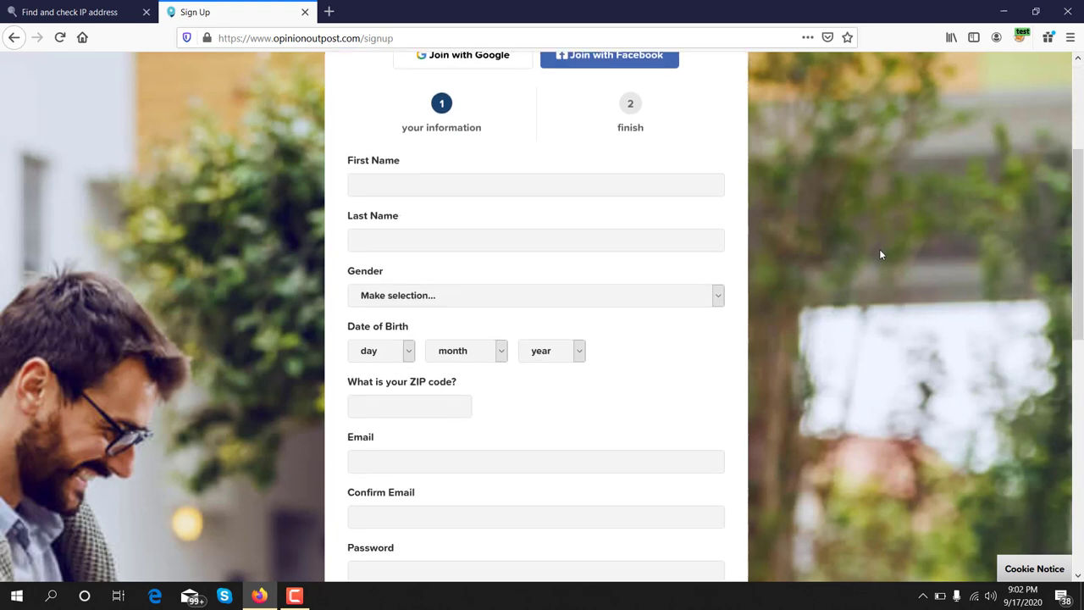
scroll(879, 249, "up", 2)
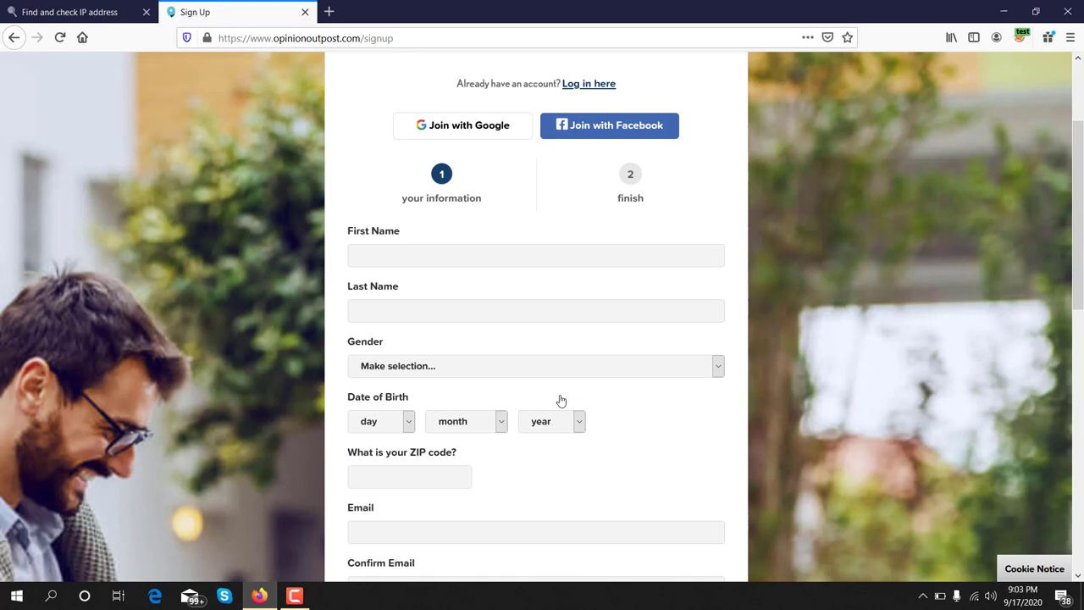
left_click(524, 257)
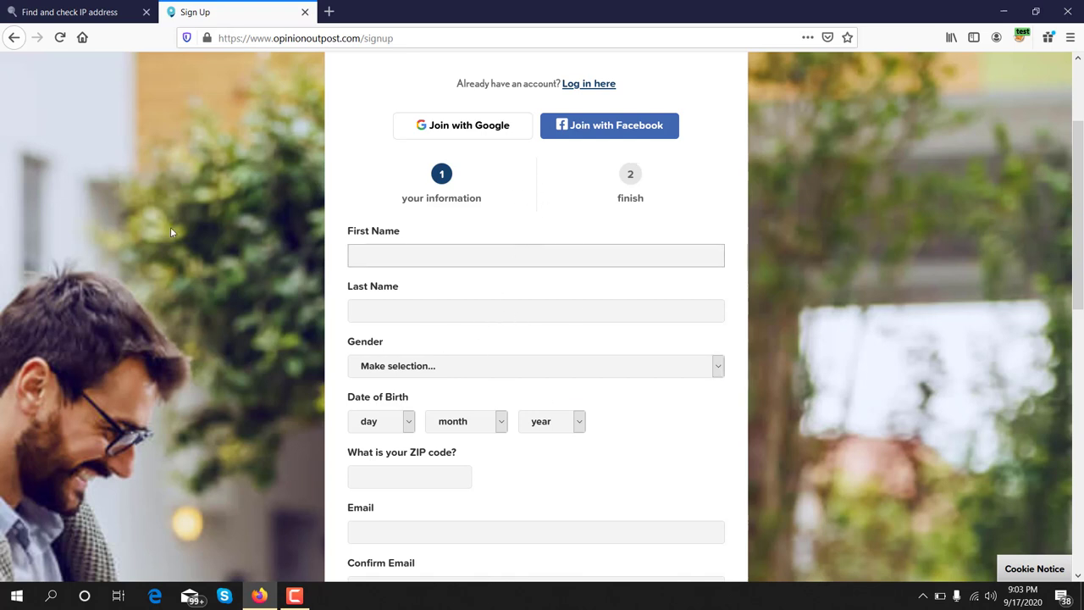
left_click(68, 12)
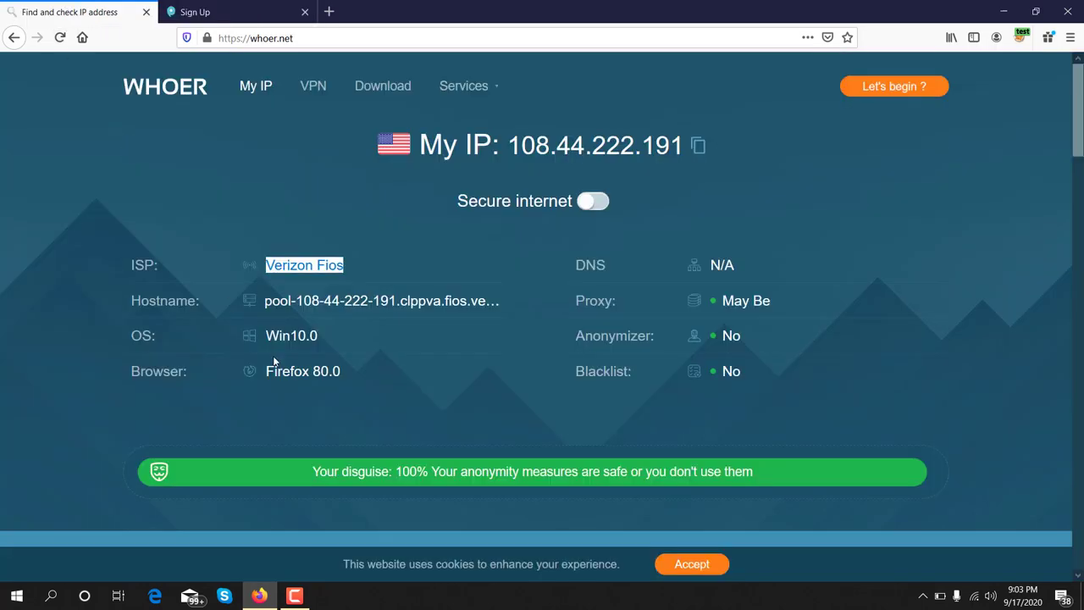
Select and copy the ZIP code 22407 from Whoer.net's Location box
scroll(212, 371, "down", 3)
scroll(212, 369, "down", 8)
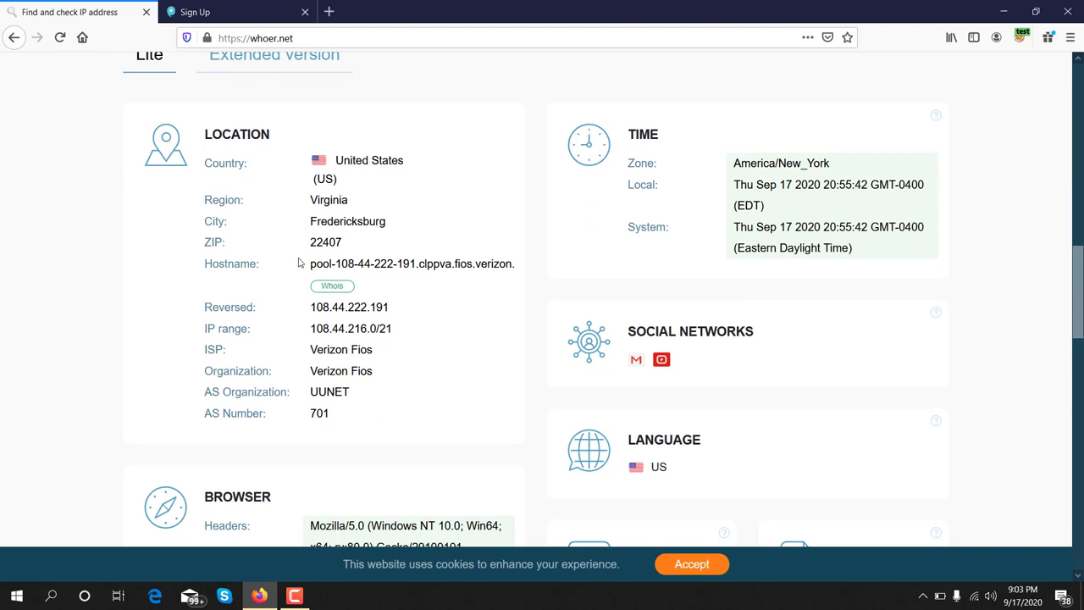
left_click_drag(310, 242, 342, 243)
right_click(344, 245)
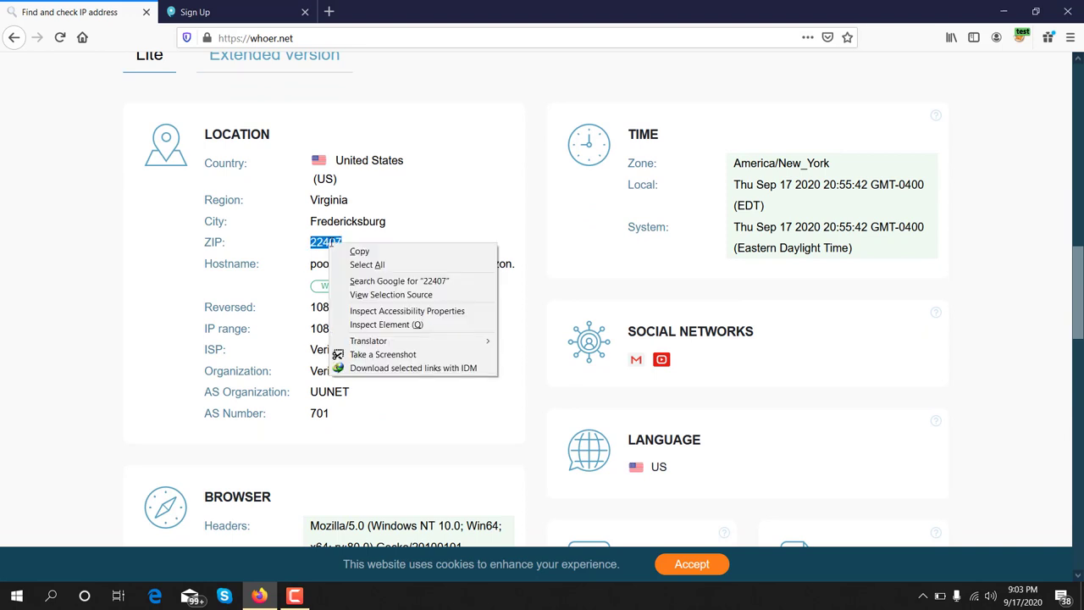
left_click(356, 252)
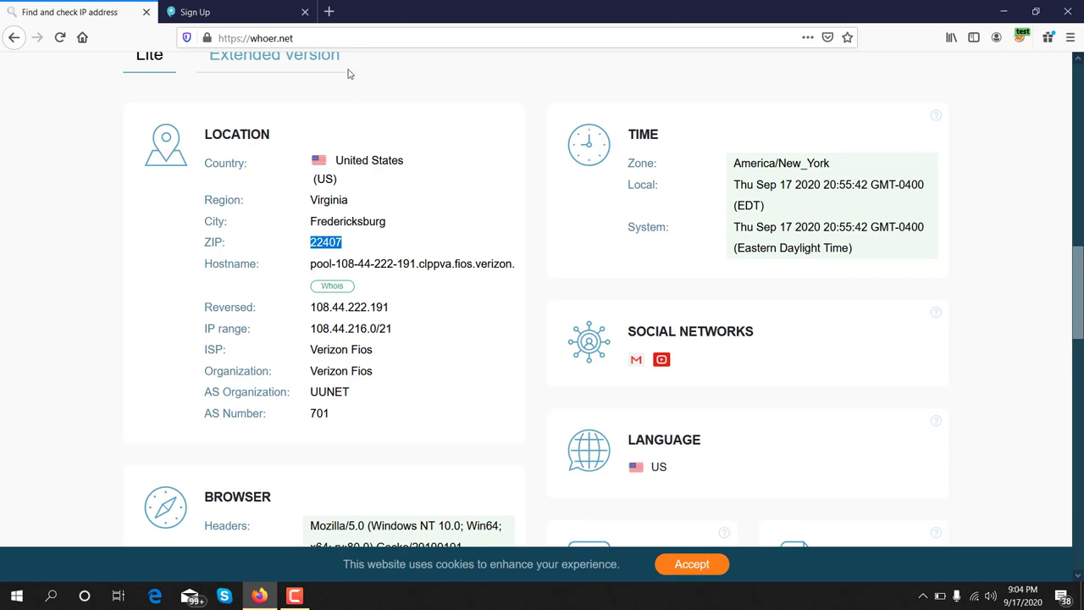
Open homes.com and the Whitepages site in two new tabs
left_click(329, 12)
type("he")
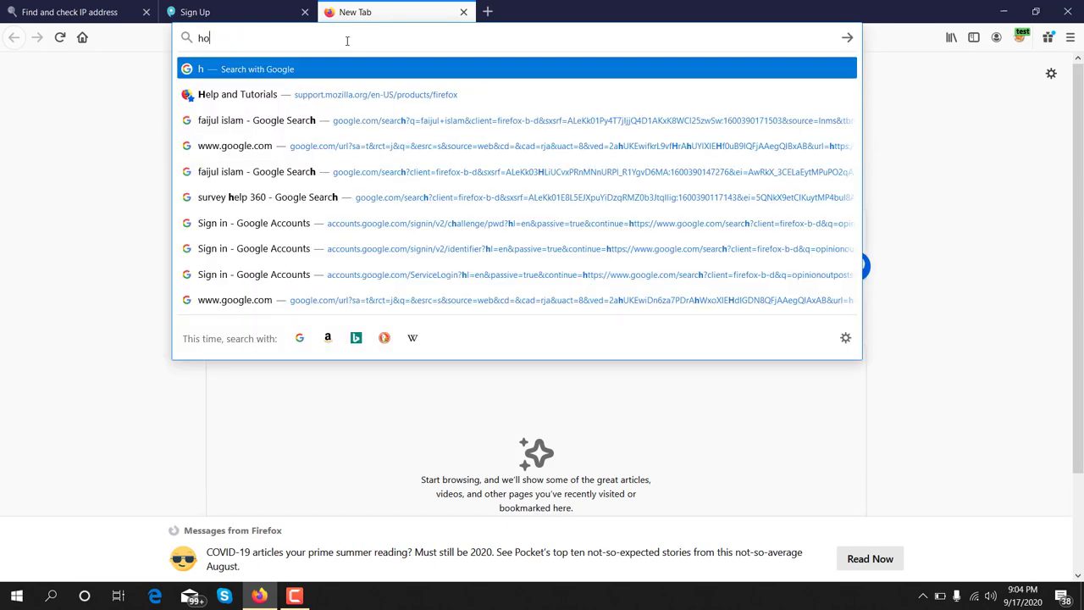
key("BackSpace")
key("BackSpace")
type("homes.com")
key("Return")
left_click(485, 13)
type("whitepages")
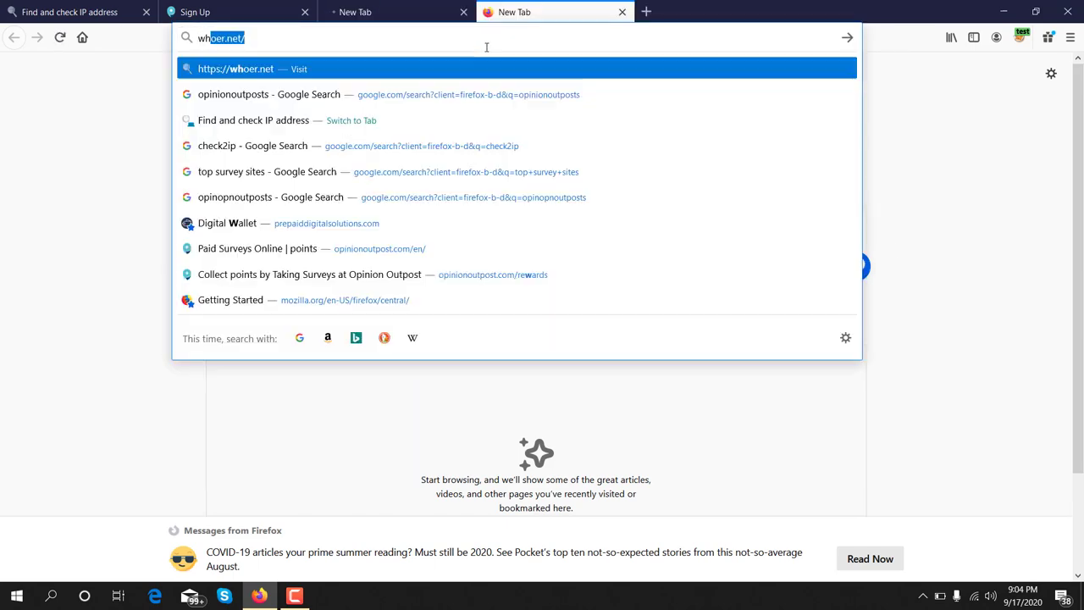
key("Return")
left_click(254, 221)
Search homes.com for homes in ZIP 22407 and open the $299,000 four-bed listing
key("ctrl+shift+Tab")
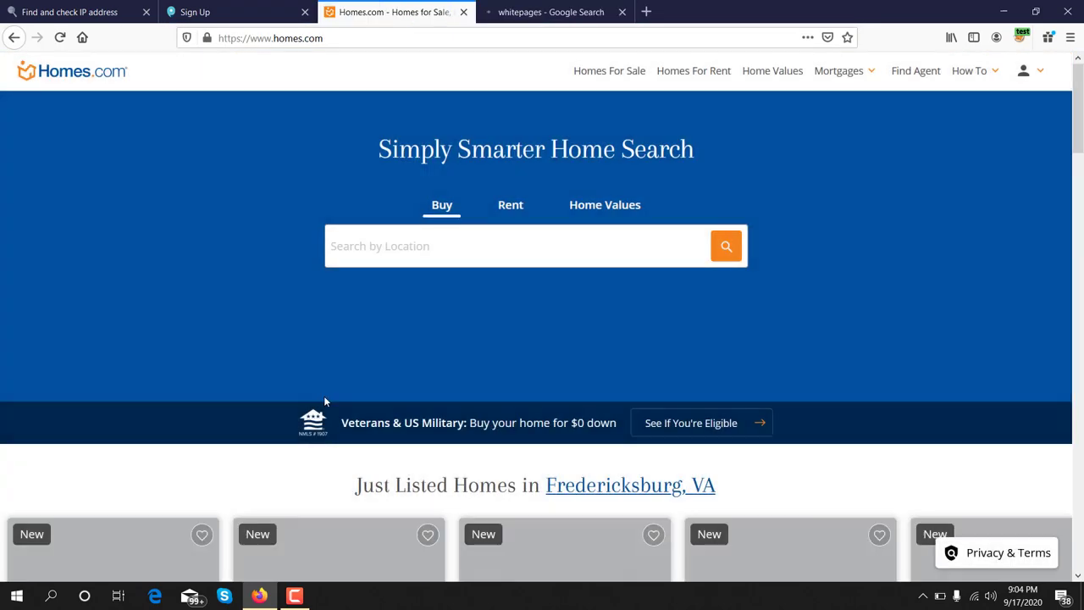
left_click(466, 244)
left_click(722, 244)
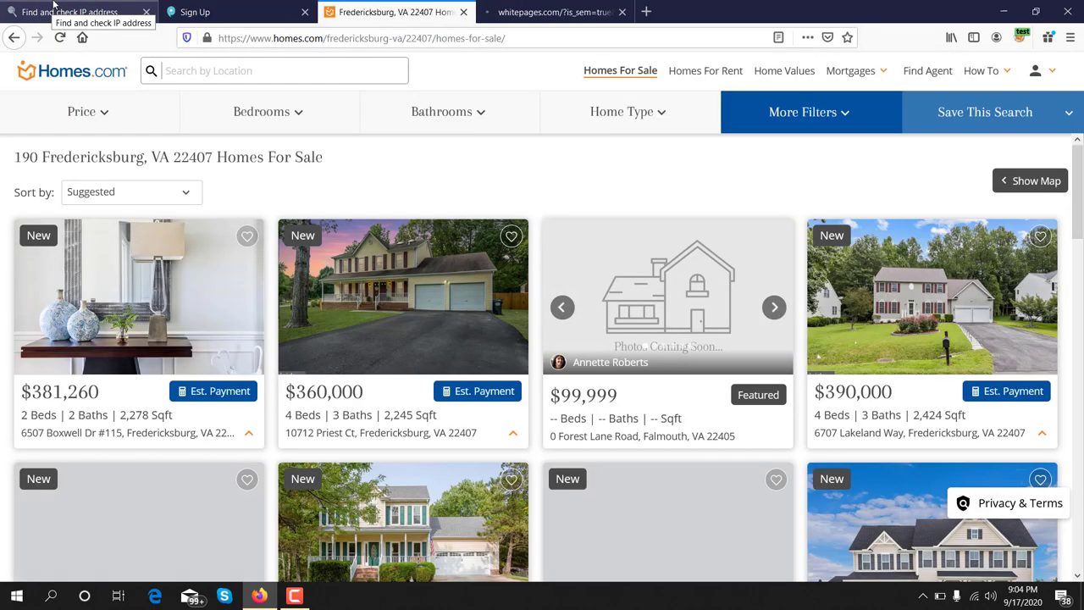
left_click(53, 7)
left_click(227, 14)
key("ctrl+Tab")
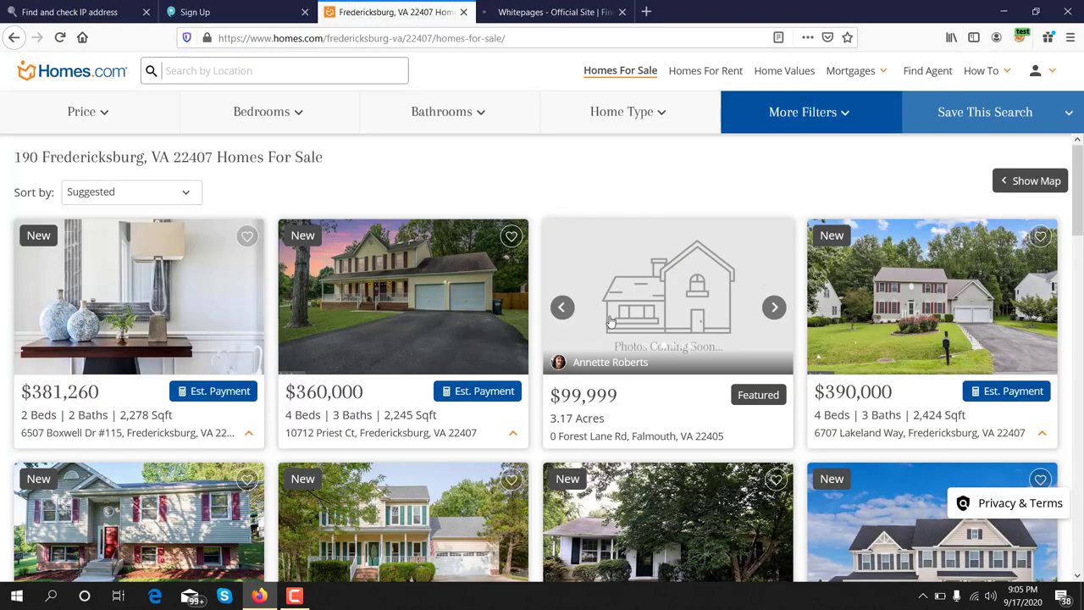
scroll(25, 498, "down", 4)
left_click(26, 498)
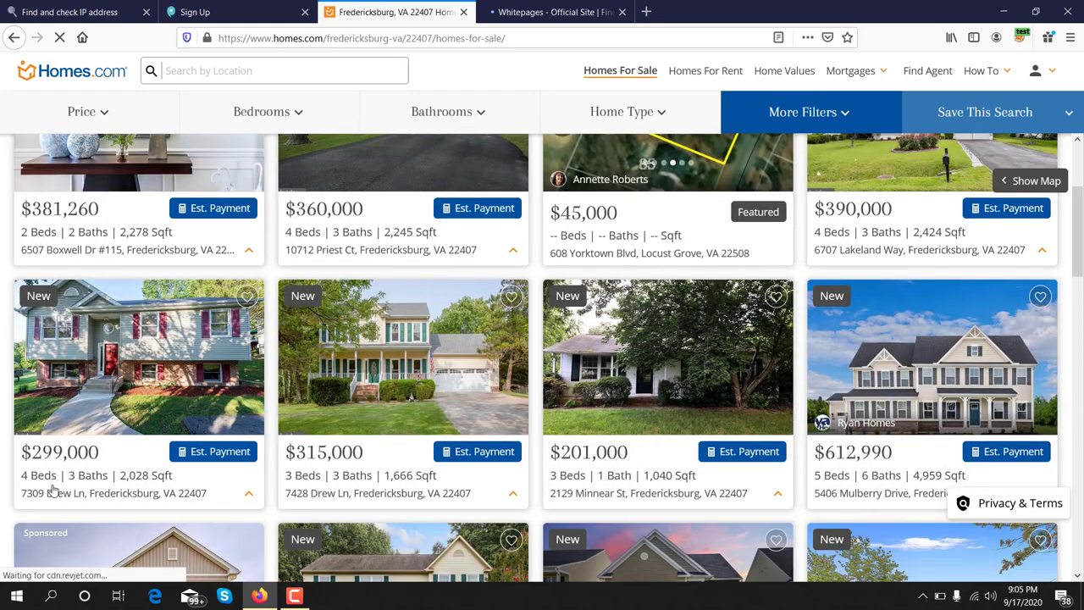
Open Whitepages' reverse address lookup and select the listing's street address
key("ctrl+Tab")
left_click(542, 303)
key("ctrl+shift+Tab")
scroll(381, 515, "down", 2)
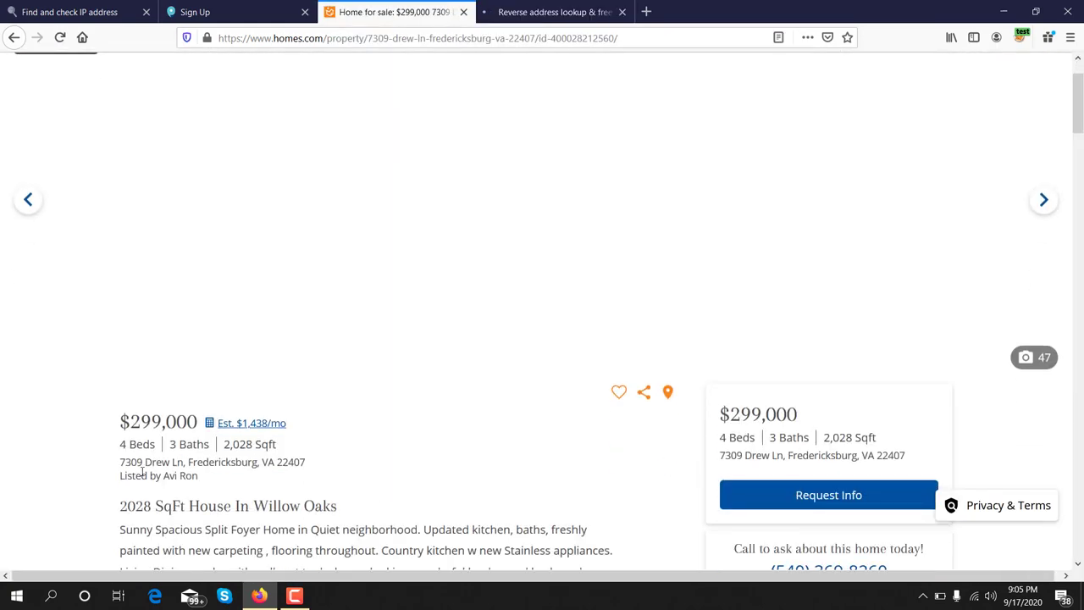
left_click_drag(108, 460, 306, 462)
Run a Whitepages reverse address search with the street and ZIP 22407 in separate fields
key("ctrl+Tab")
left_click(405, 328)
key("ctrl+v")
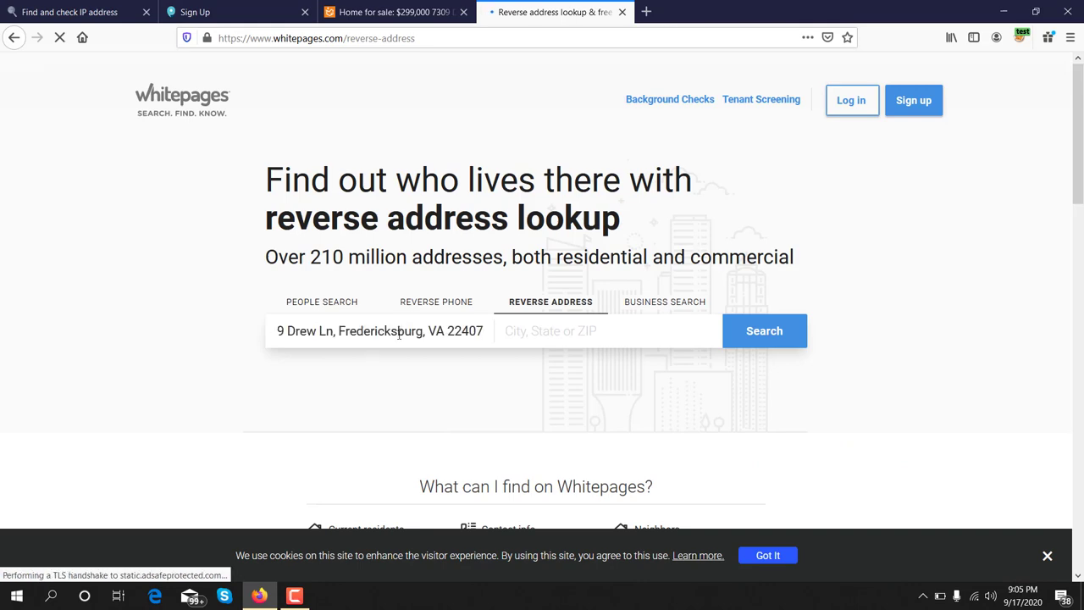
double_click(464, 331)
key("ctrl+x")
left_click(533, 331)
key("ctrl+v")
left_click_drag(470, 331, 353, 331)
key("BackSpace")
left_click(758, 340)
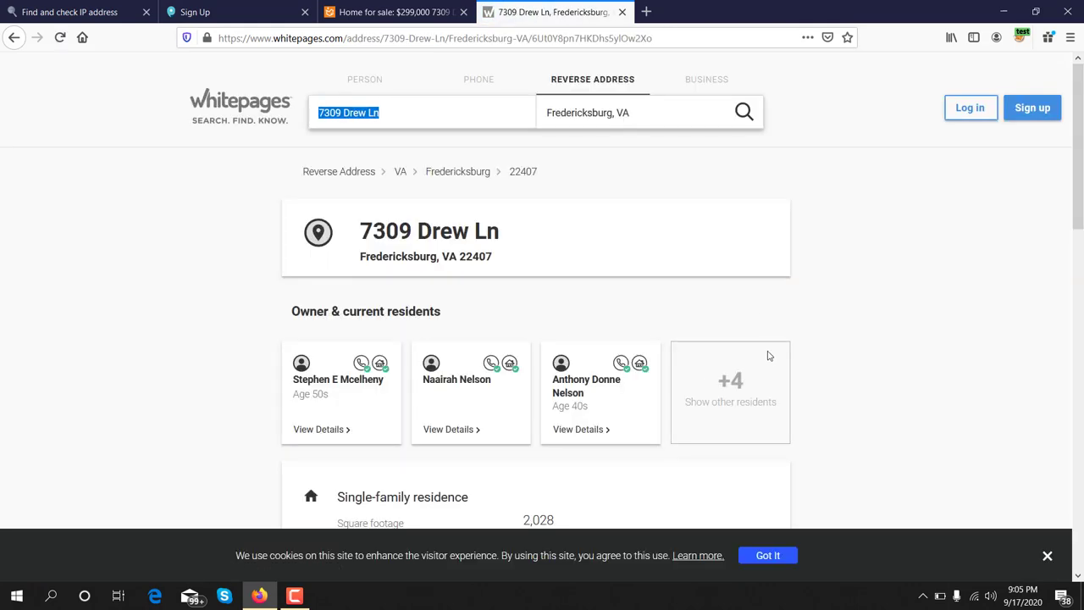
Open the Address 1 notes file from the desktop
key("super+d")
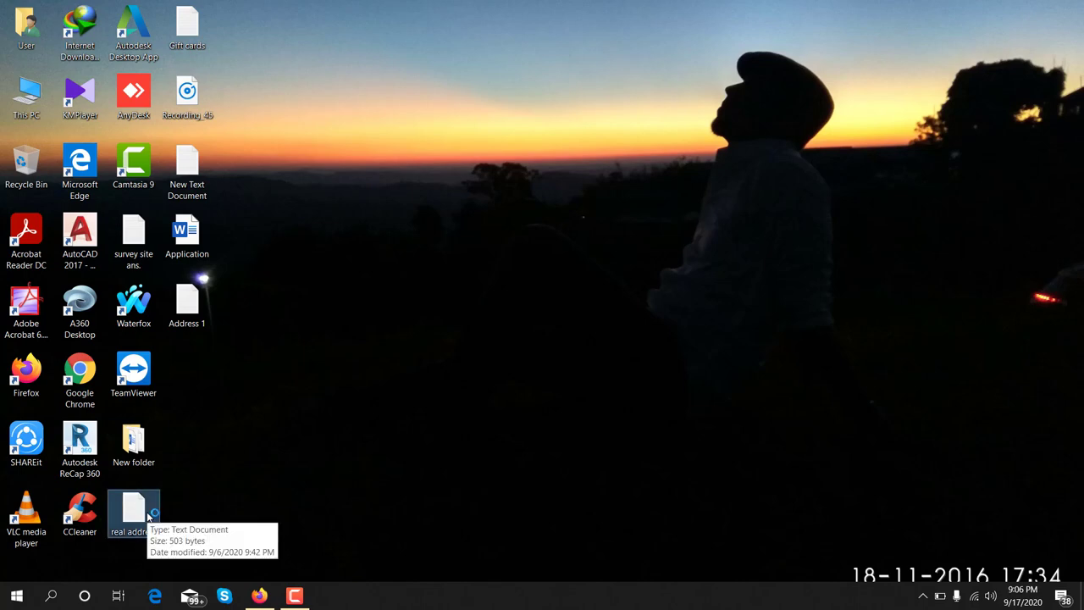
double_click(140, 516)
key("alt+F4")
double_click(210, 298)
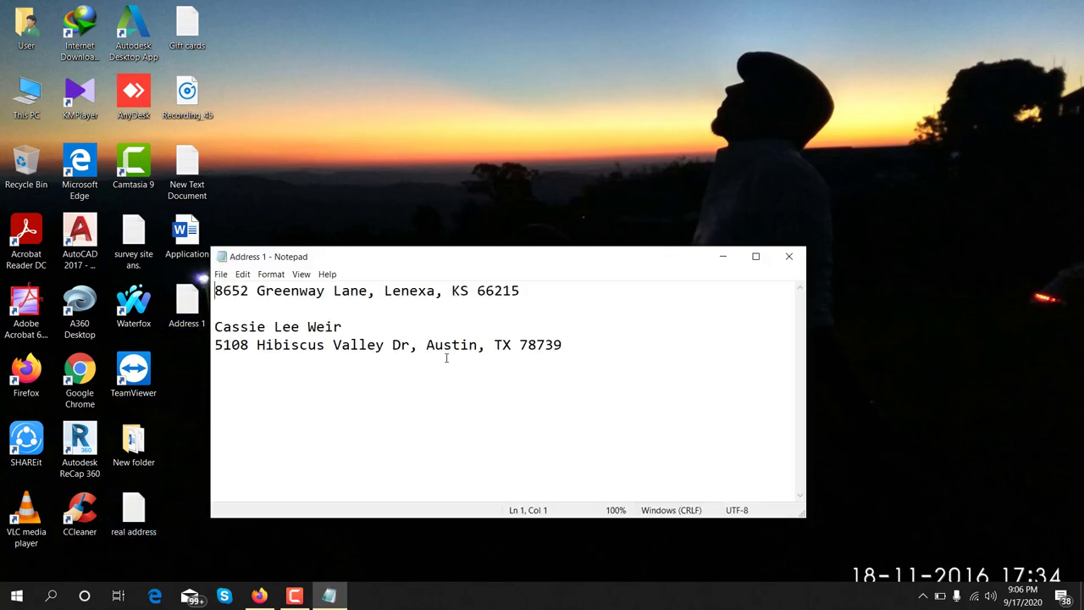
left_click(576, 344)
Paste the listing's address into the notes with blank lines above it
key("alt+Tab")
key("ctrl+shift+Tab")
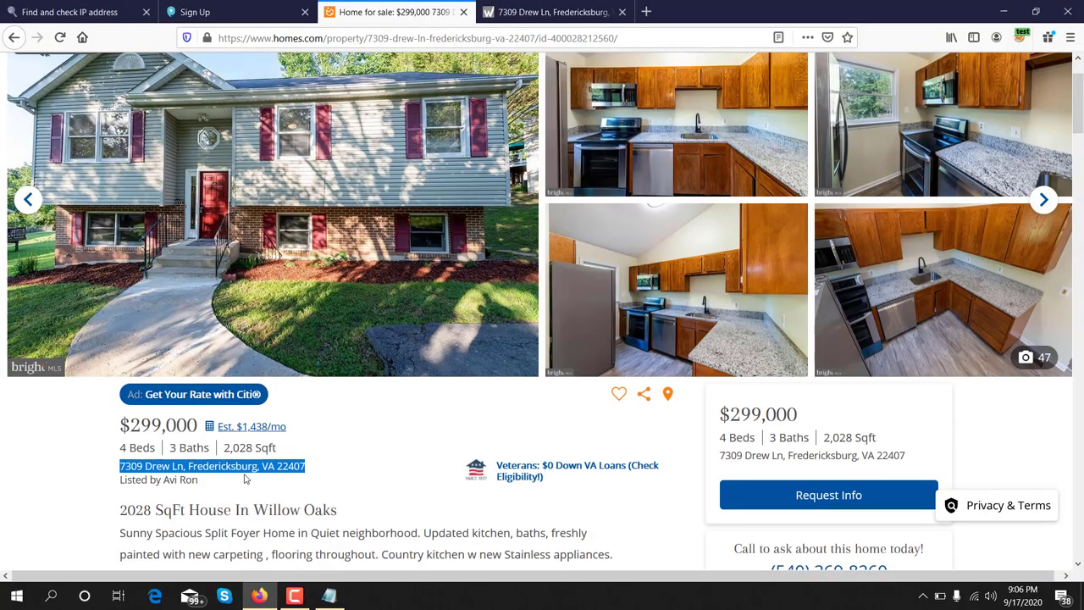
key("alt+Tab")
key("ctrl+v")
key("Home")
key("Return")
key("Return")
left_click(537, 431)
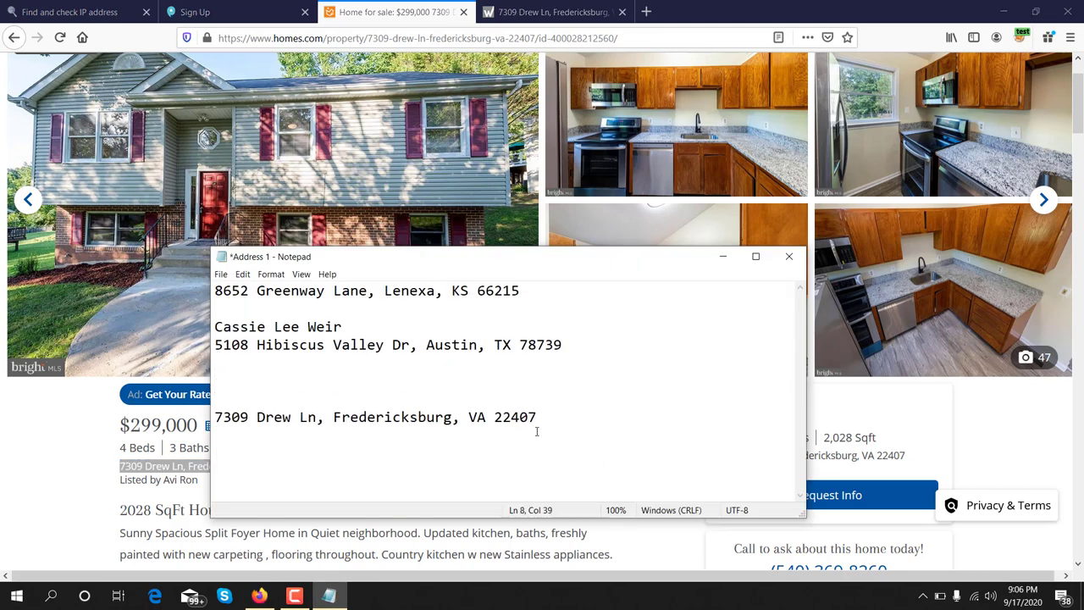
left_click(302, 391)
key("Return")
Open a current resident's Whitepages profile and paste their full name above the address
key("alt+Tab")
key("ctrl+Tab")
scroll(472, 362, "down", 2)
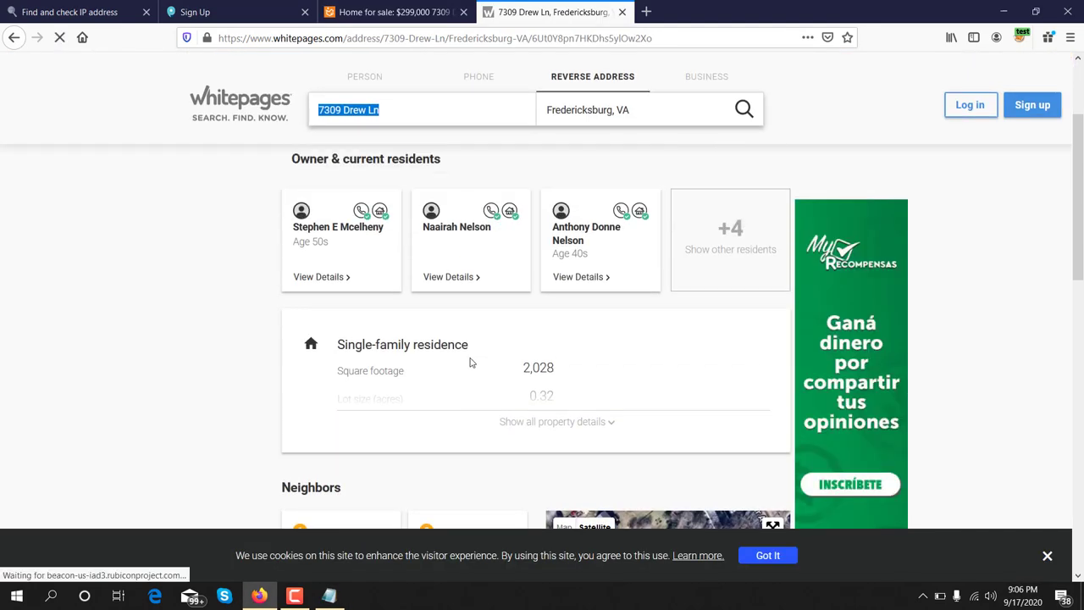
left_click(588, 320)
left_click_drag(364, 191, 597, 193)
right_click(583, 195)
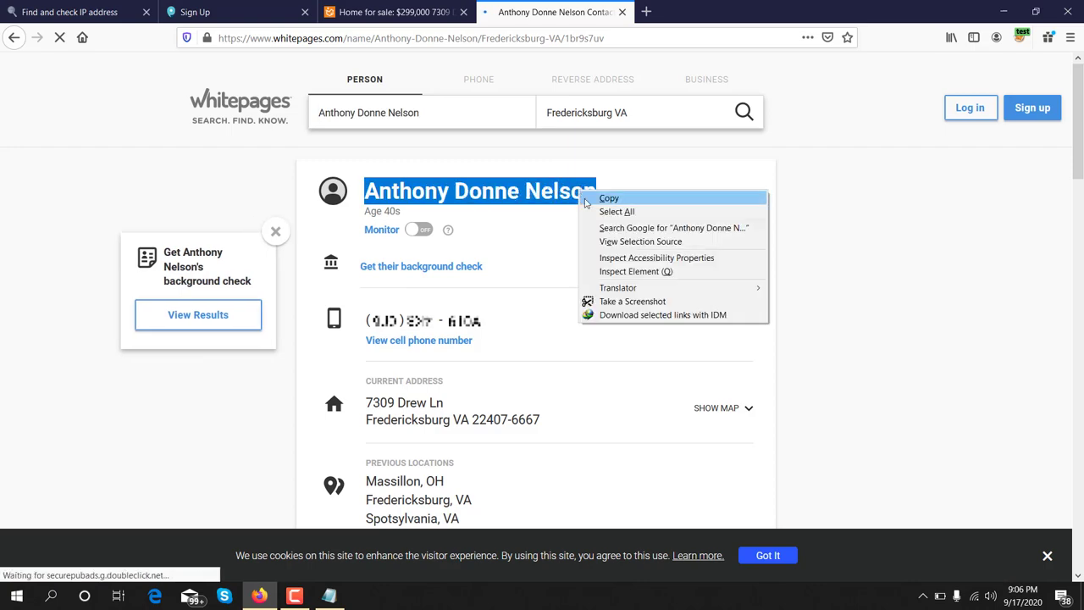
left_click(586, 199)
key("alt+Tab")
key("ctrl+v")
Add the resident's age range under the name, then close the Whitepages and listing tabs
left_click(394, 12)
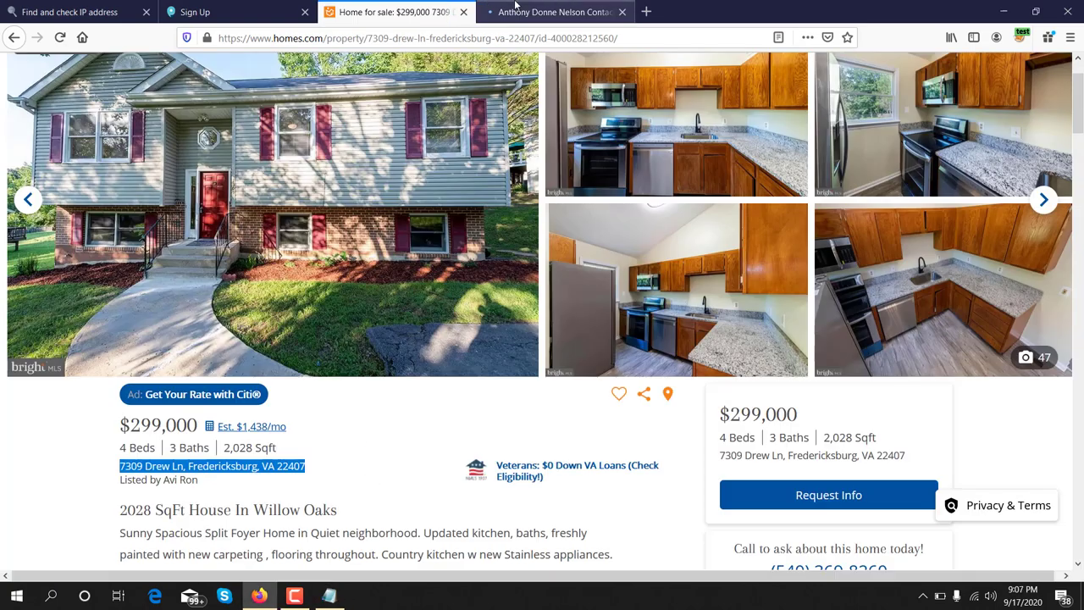
left_click(515, 7)
scroll(581, 363, "up", 3)
left_click_drag(364, 211, 399, 212)
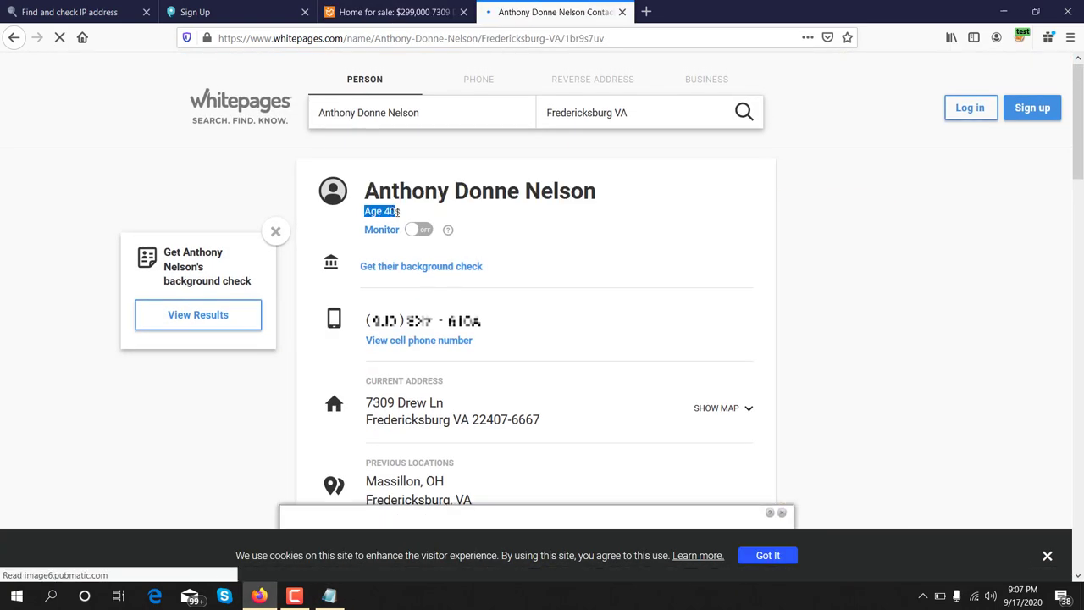
right_click(399, 212)
left_click(423, 221)
key("alt+Tab")
key("ctrl+v")
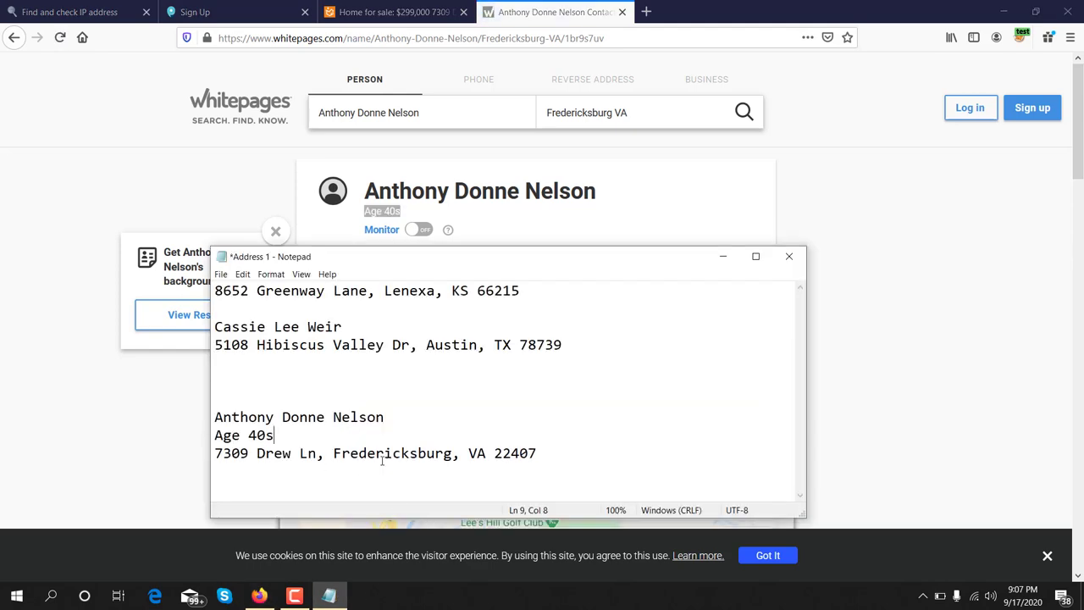
key("alt+Tab")
key("ctrl+w")
key("ctrl+w")
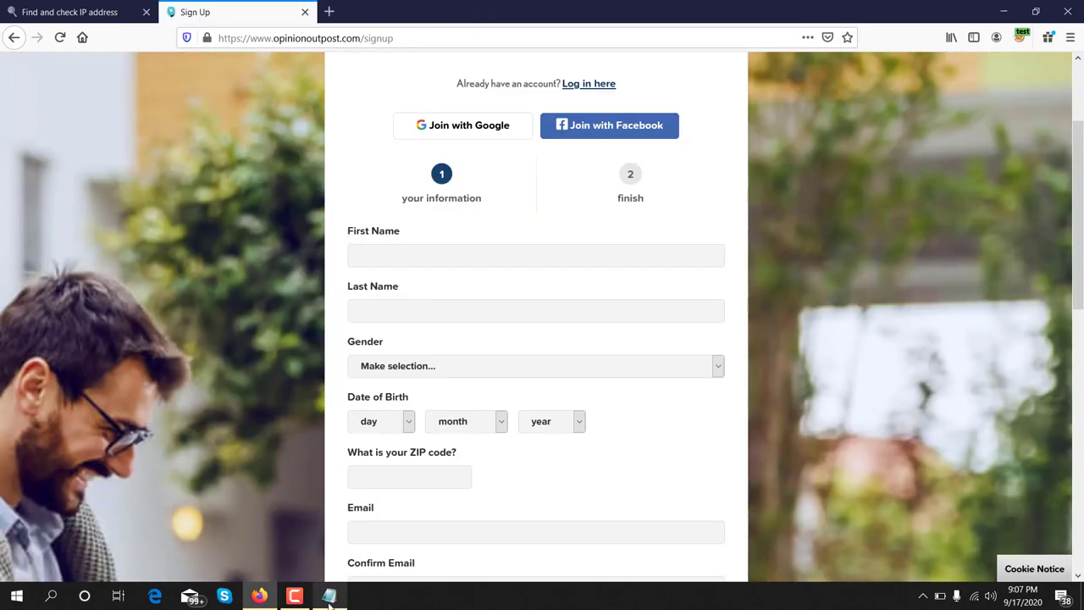
Enlarge the Notepad notes window and position it to the right of the sign-up form
left_click(329, 596)
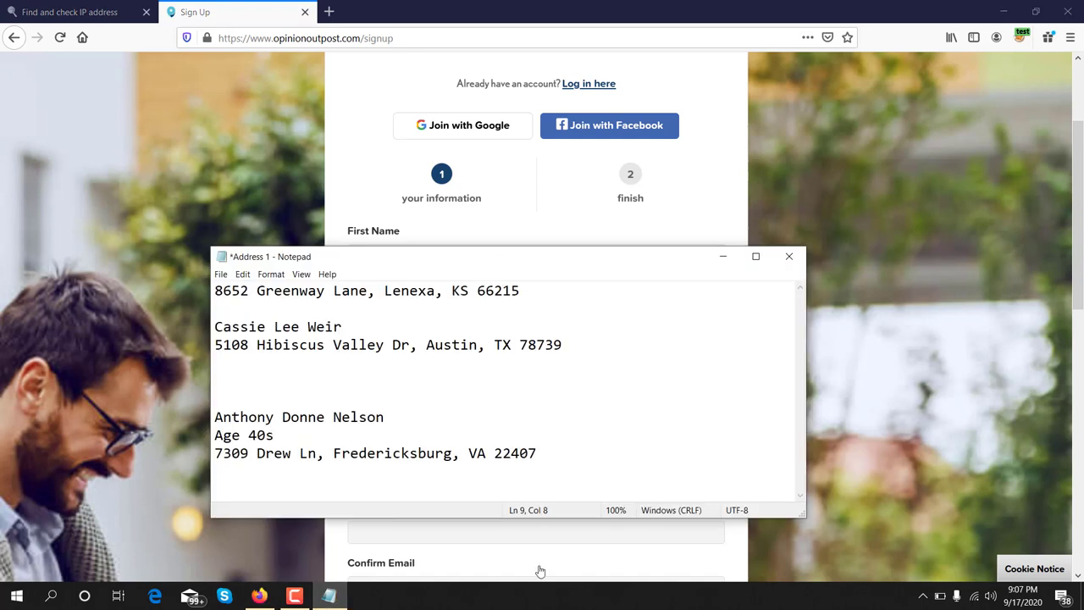
left_click_drag(491, 257, 639, 107)
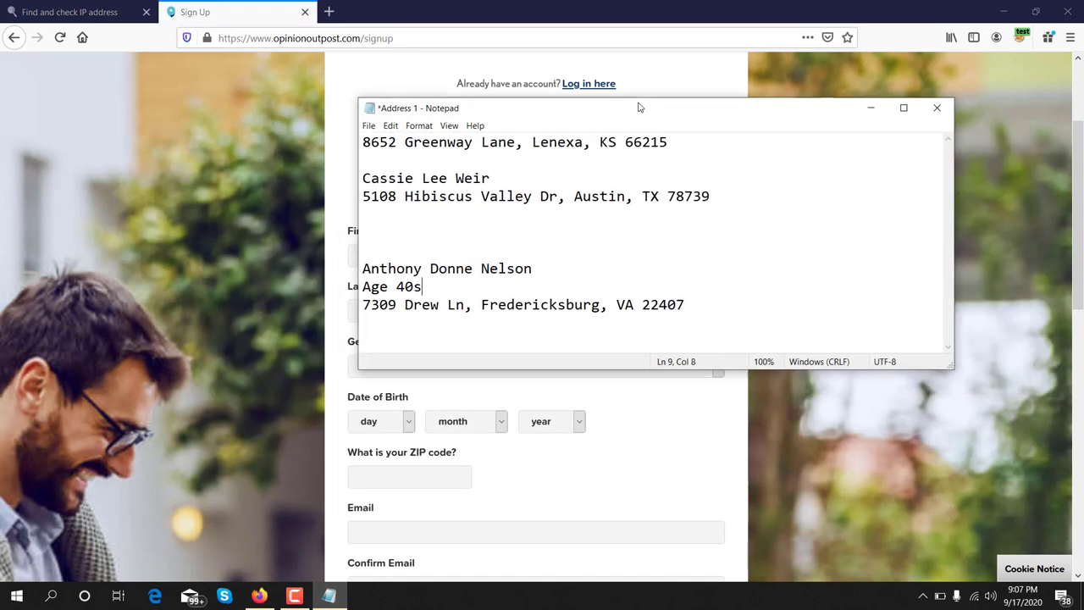
left_click_drag(951, 363, 1010, 482)
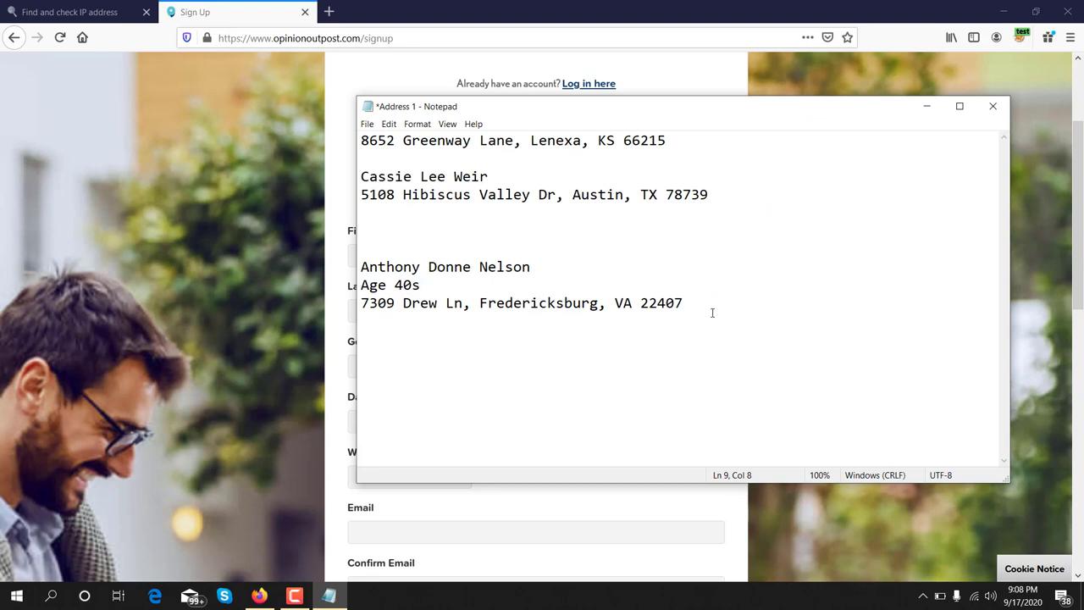
left_click_drag(684, 303, 642, 309)
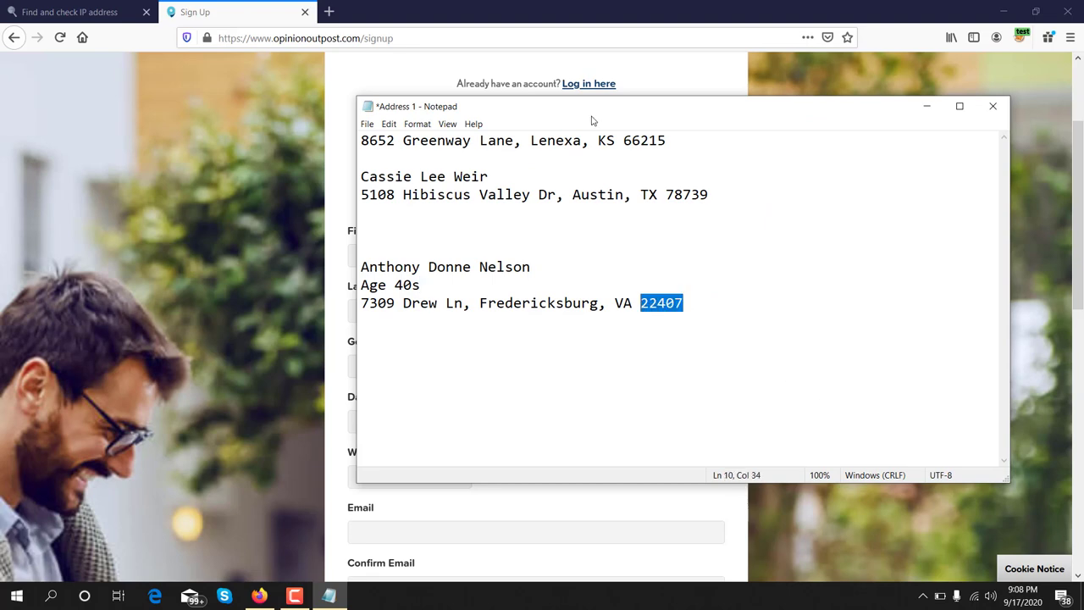
left_click_drag(593, 120, 926, 158)
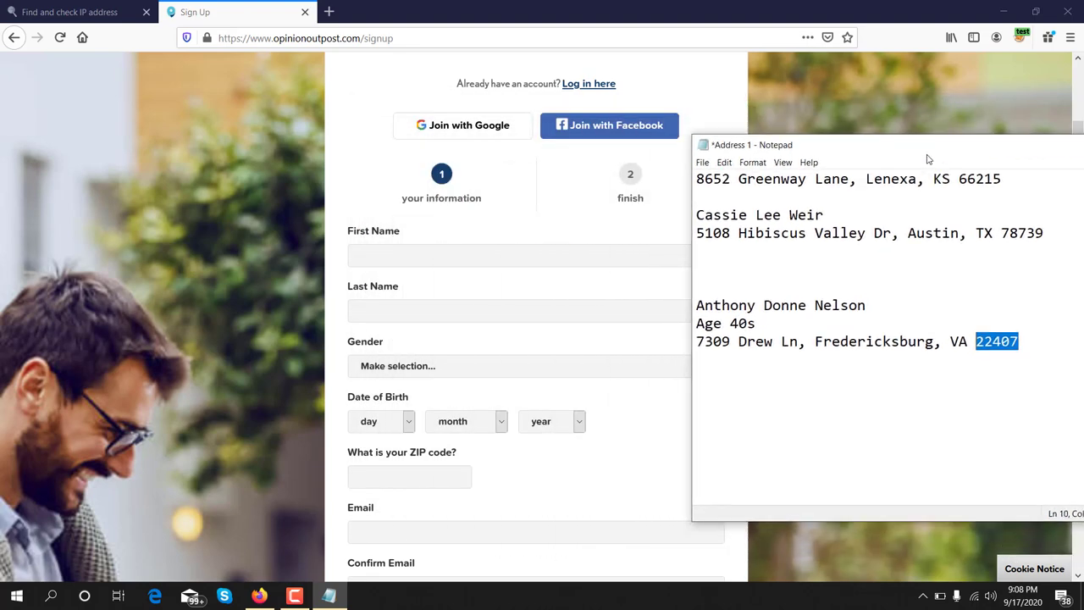
left_click(343, 237)
left_click_drag(348, 235, 396, 234)
left_click(330, 597)
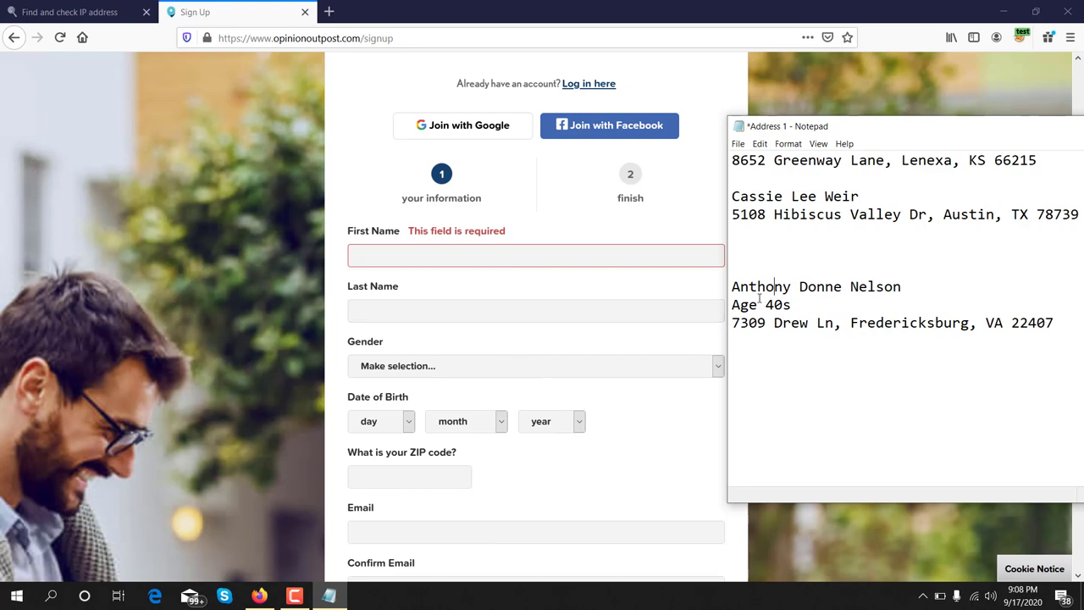
Enter the resident's first and last names from the notes and choose Male for Gender
left_click(415, 251)
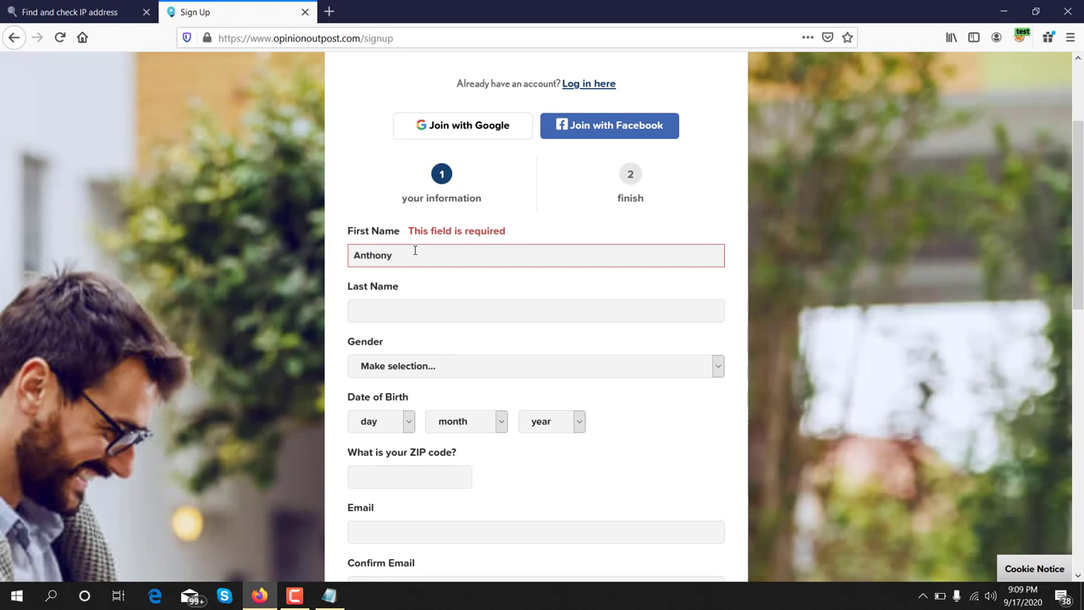
left_click(329, 597)
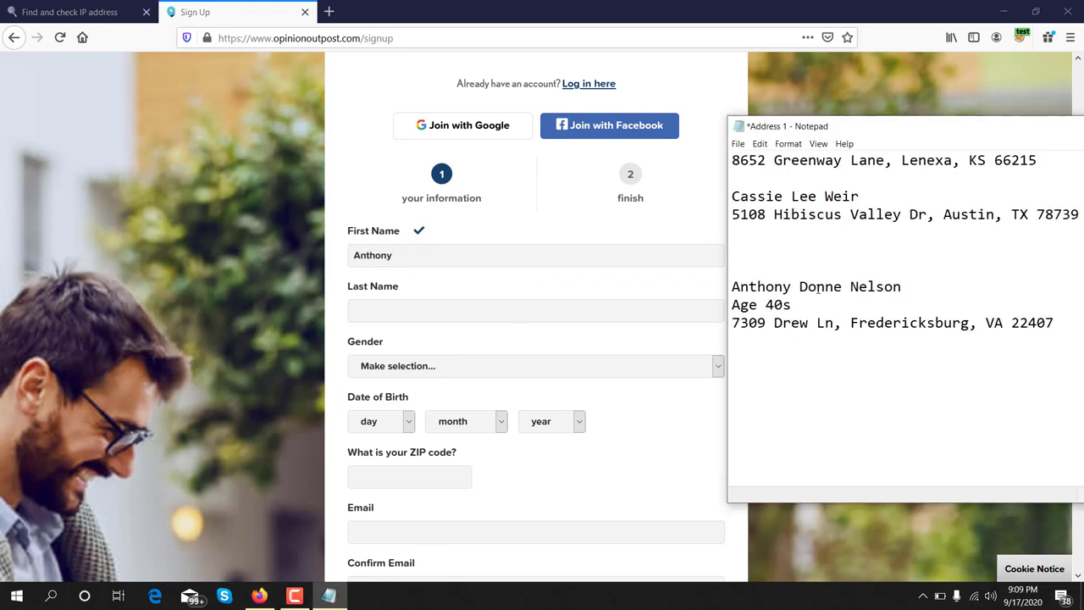
left_click(532, 315)
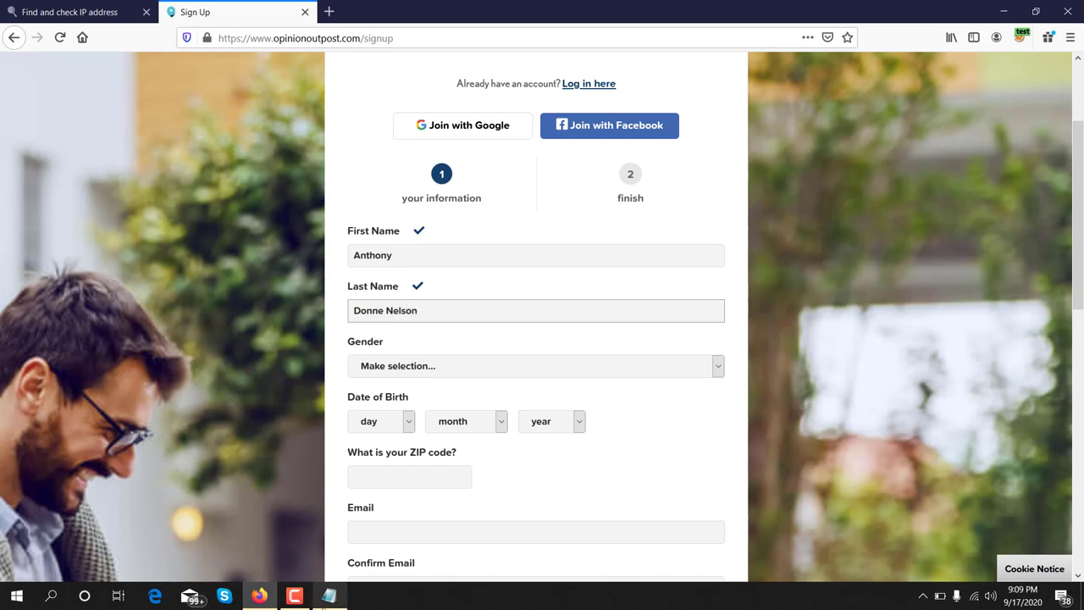
left_click(328, 596)
left_click(641, 374)
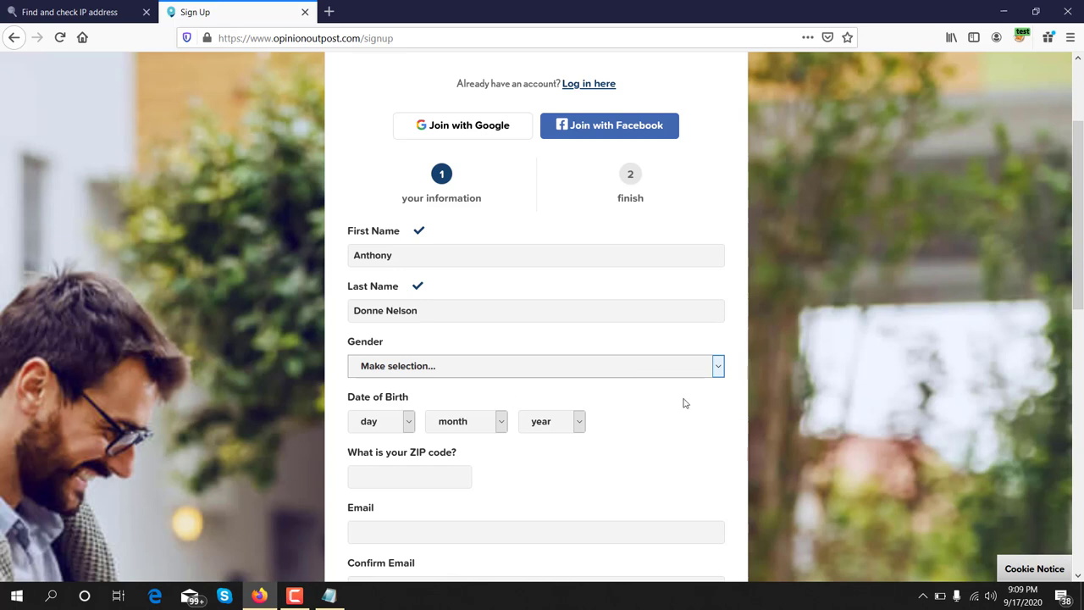
left_click(610, 367)
left_click(511, 388)
scroll(655, 407, "down", 1)
left_click(328, 595)
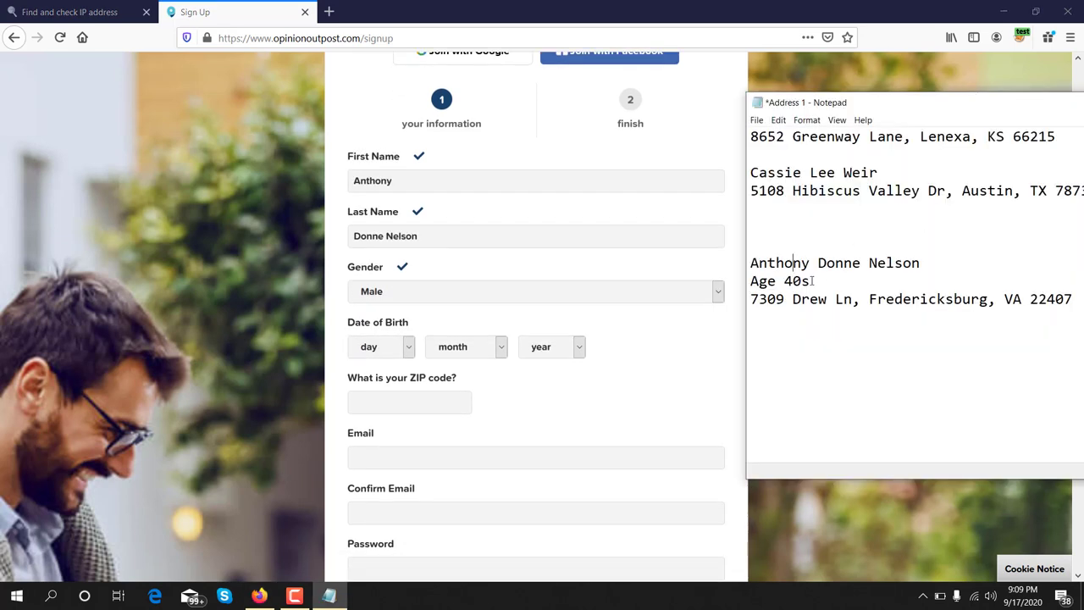
left_click_drag(786, 283, 812, 282)
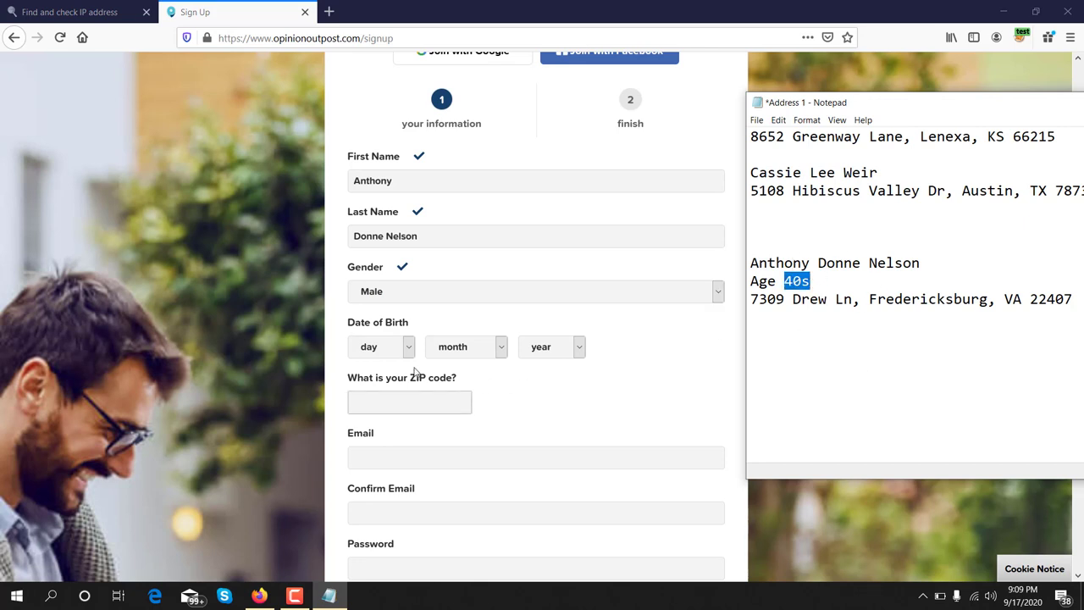
left_click(369, 359)
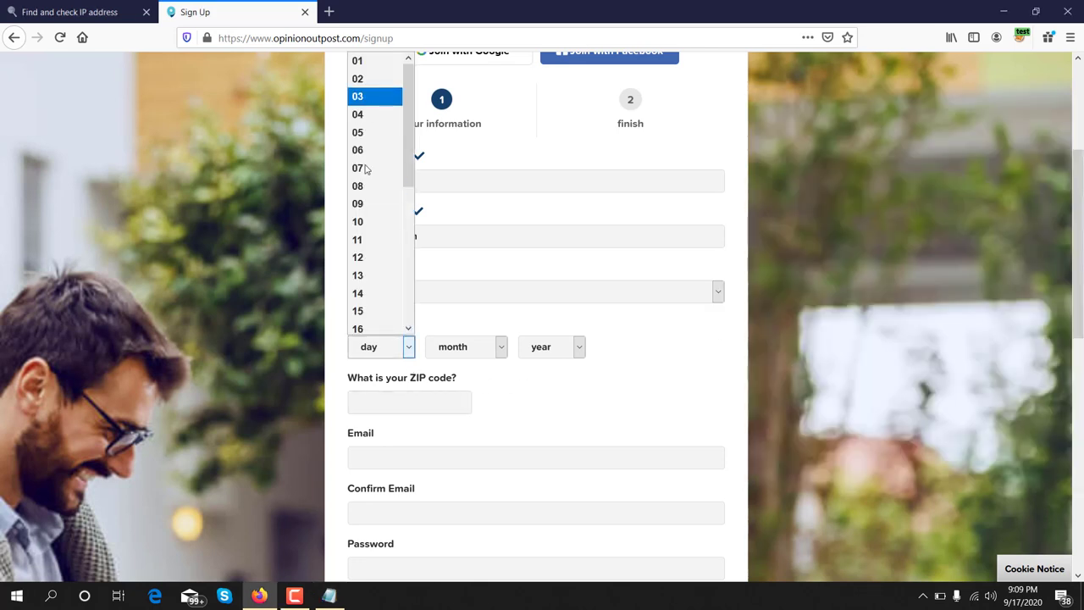
scroll(362, 313, "down", 2)
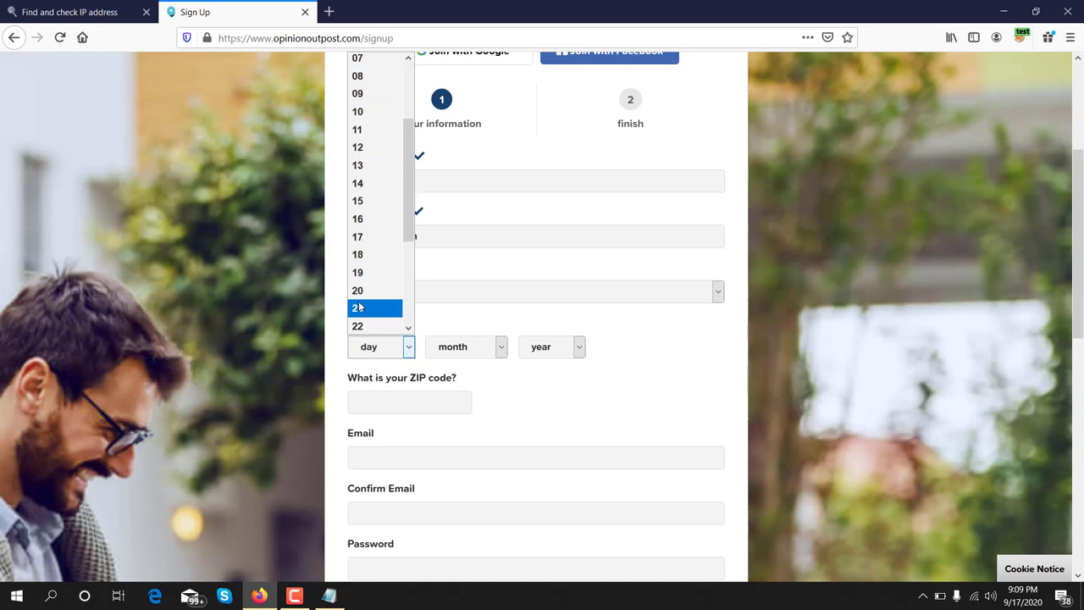
left_click(358, 291)
left_click(447, 347)
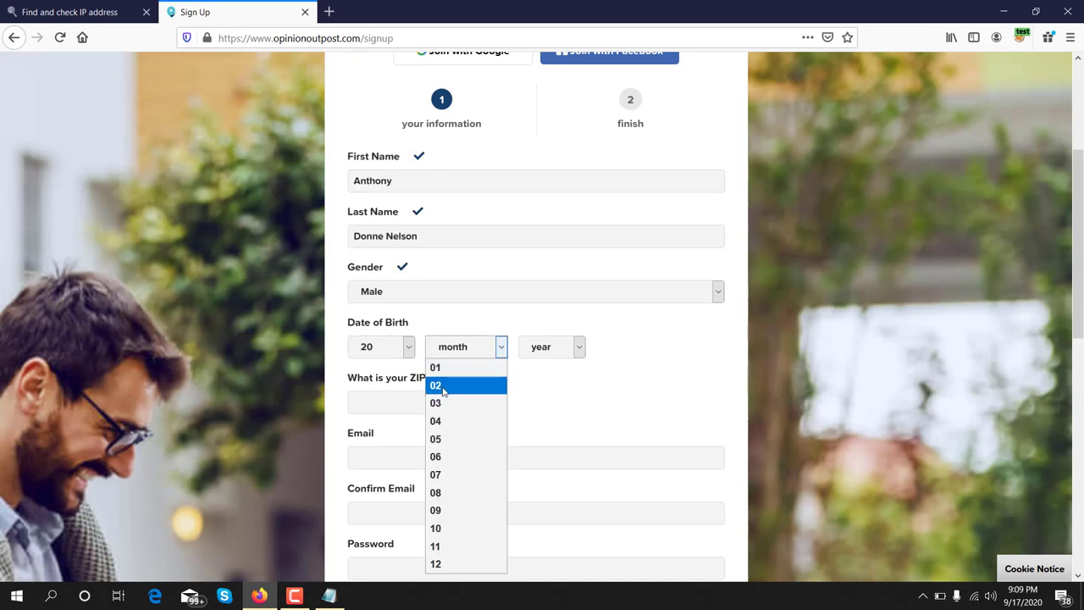
left_click(438, 420)
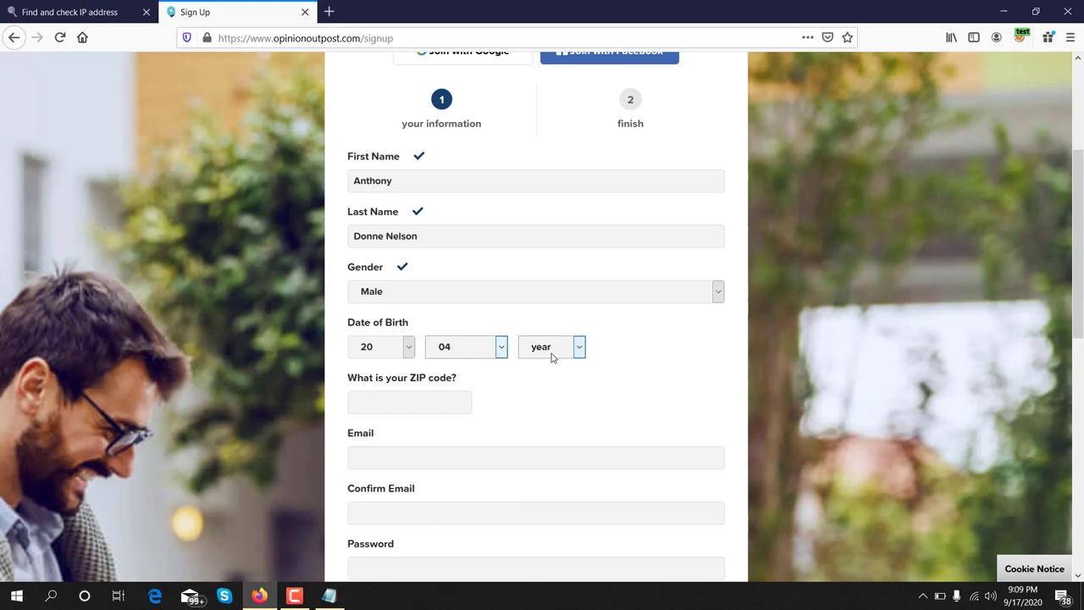
left_click(552, 355)
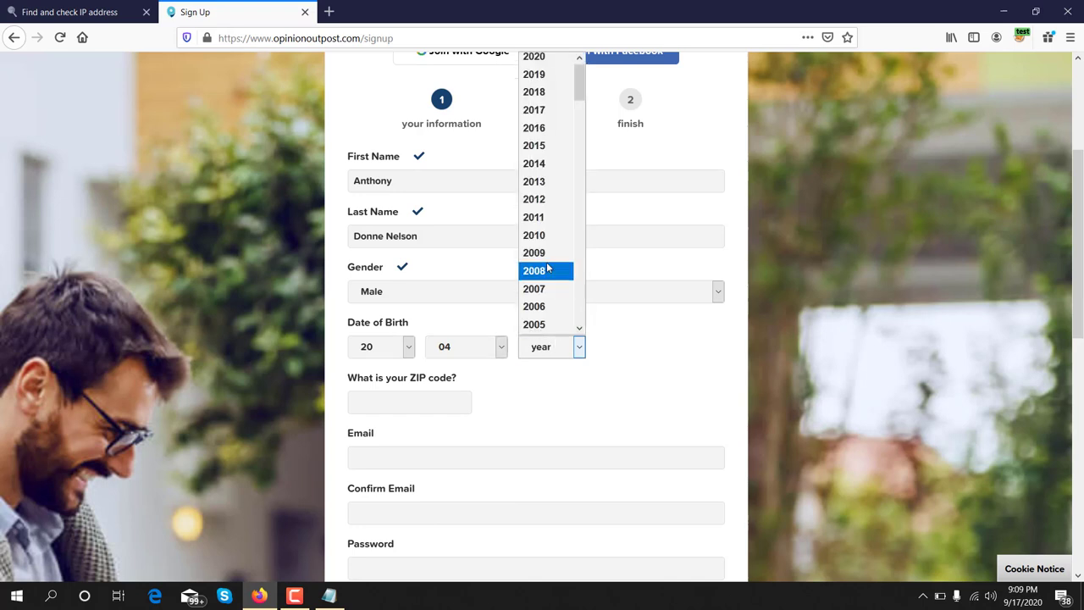
scroll(547, 268, "down", 10)
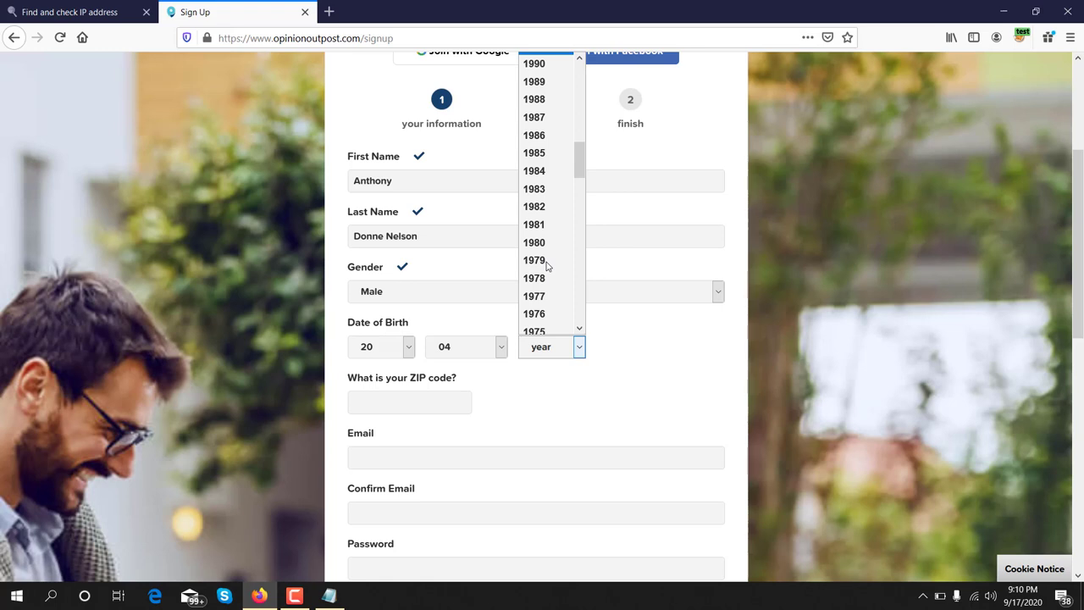
scroll(547, 266, "down", 4)
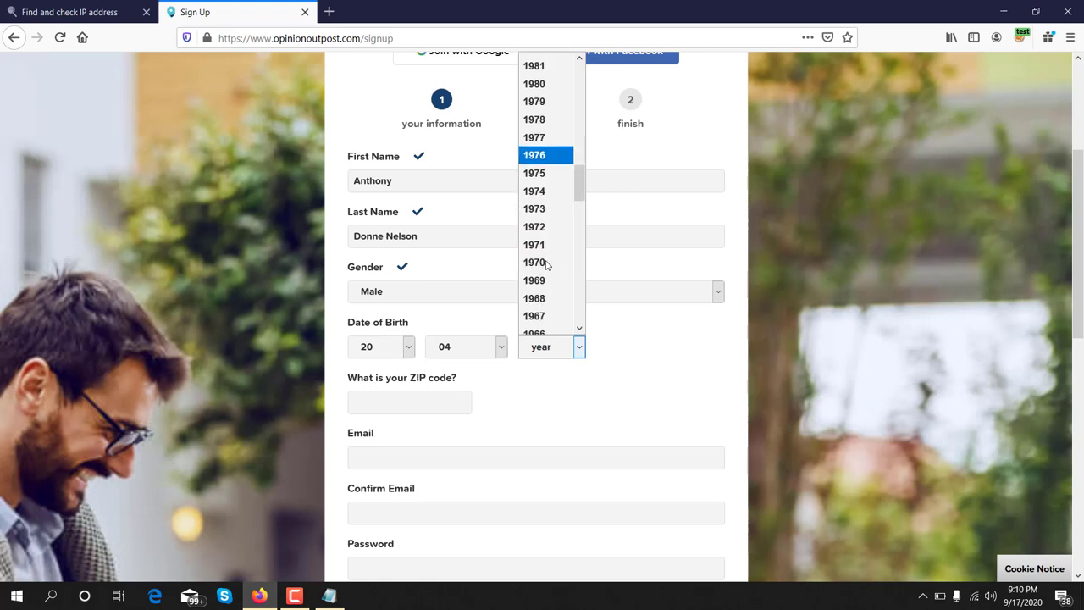
scroll(547, 264, "up", 4)
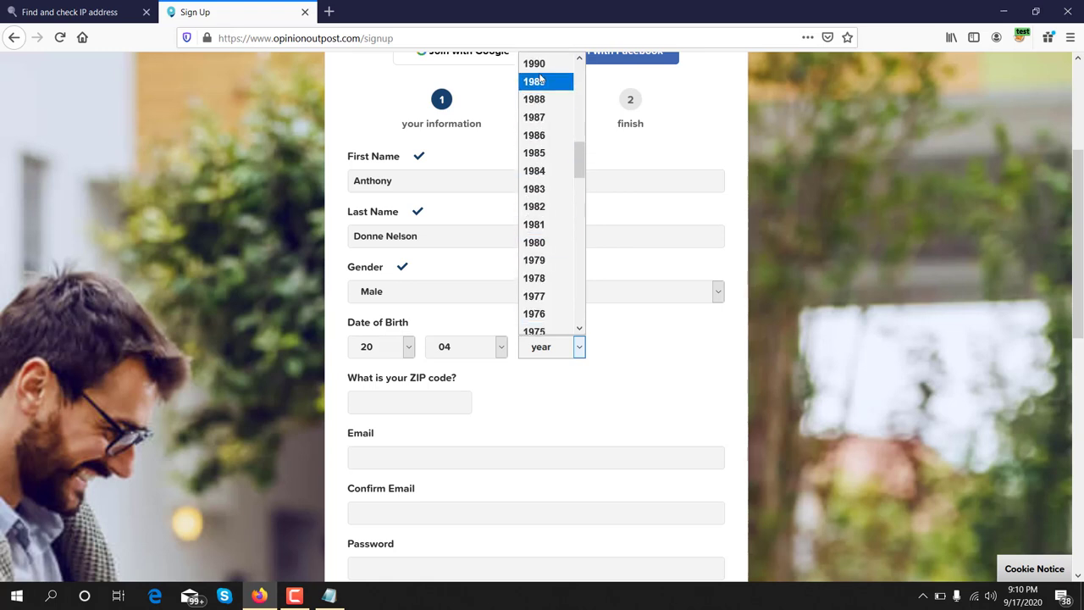
left_click(535, 242)
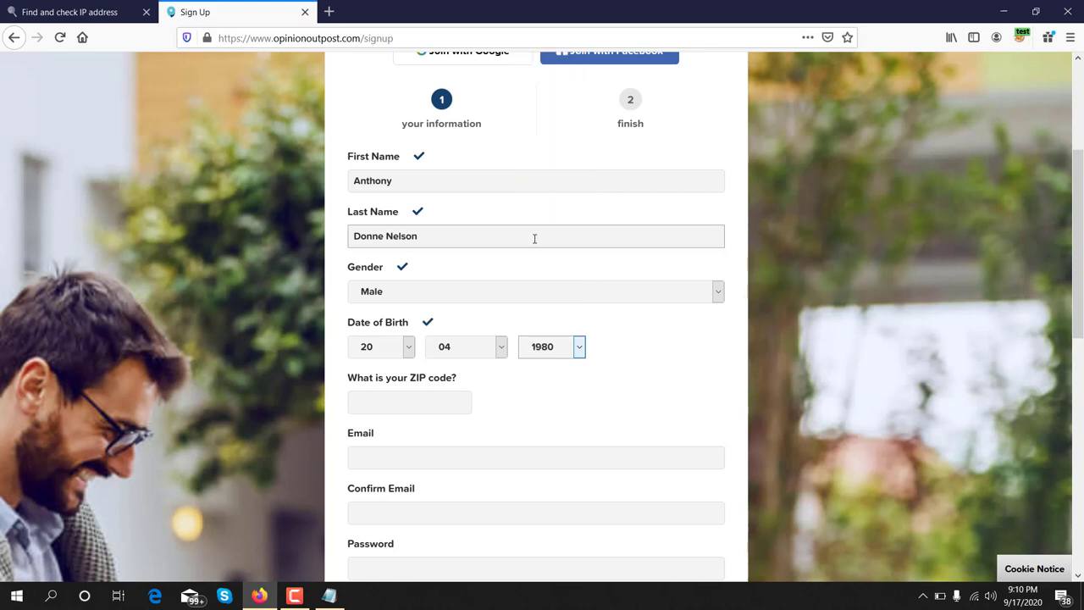
key("Tab")
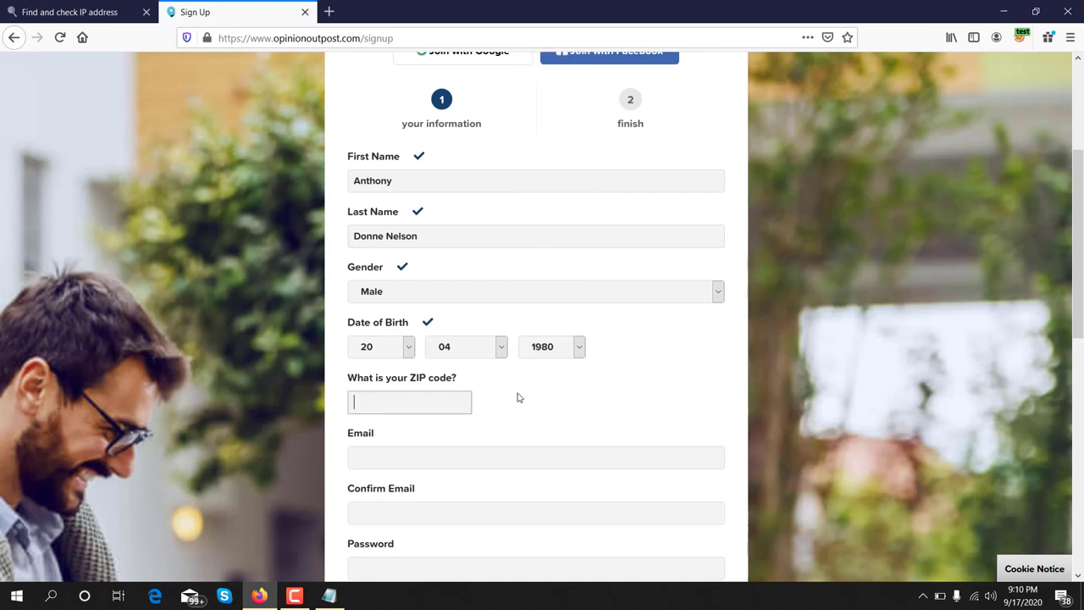
Enter ZIP code 22407 and the resident's gmail.com e-mail address on the form
left_click(327, 597)
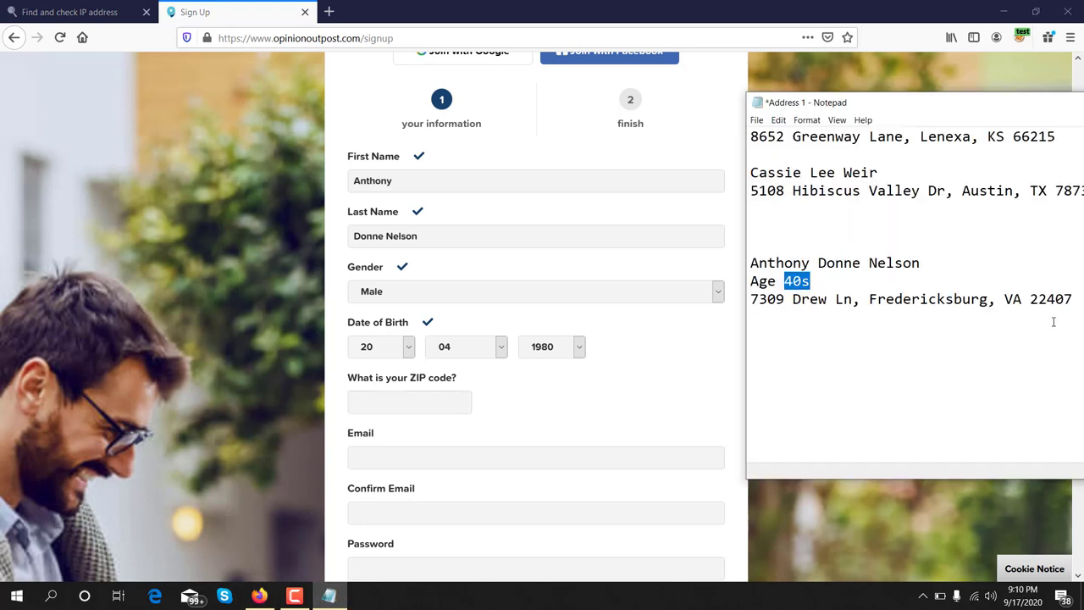
left_click(364, 398)
type("224")
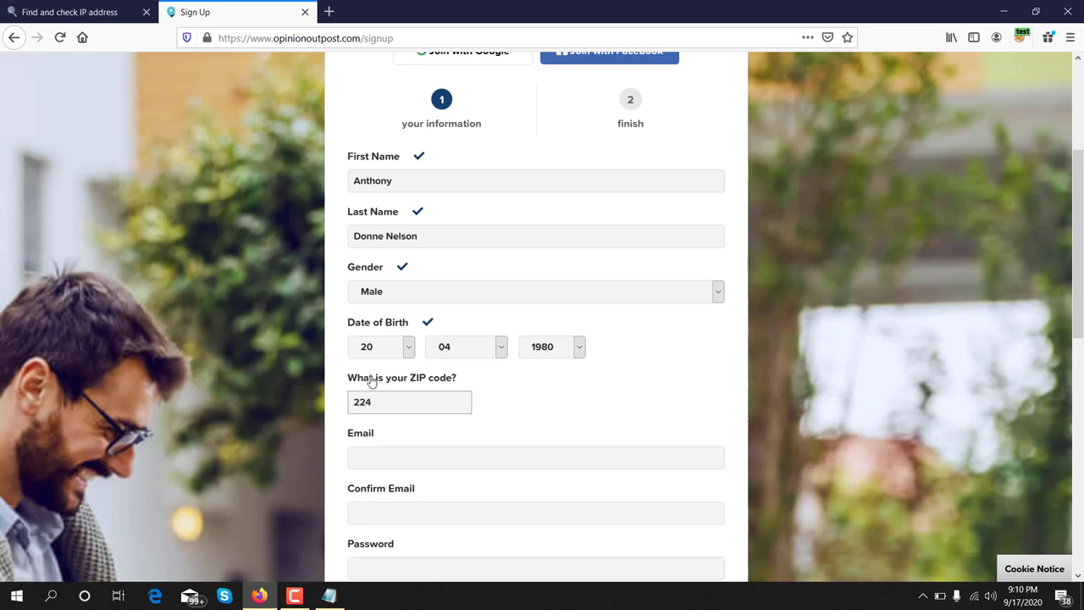
type("07")
scroll(465, 386, "down", 1)
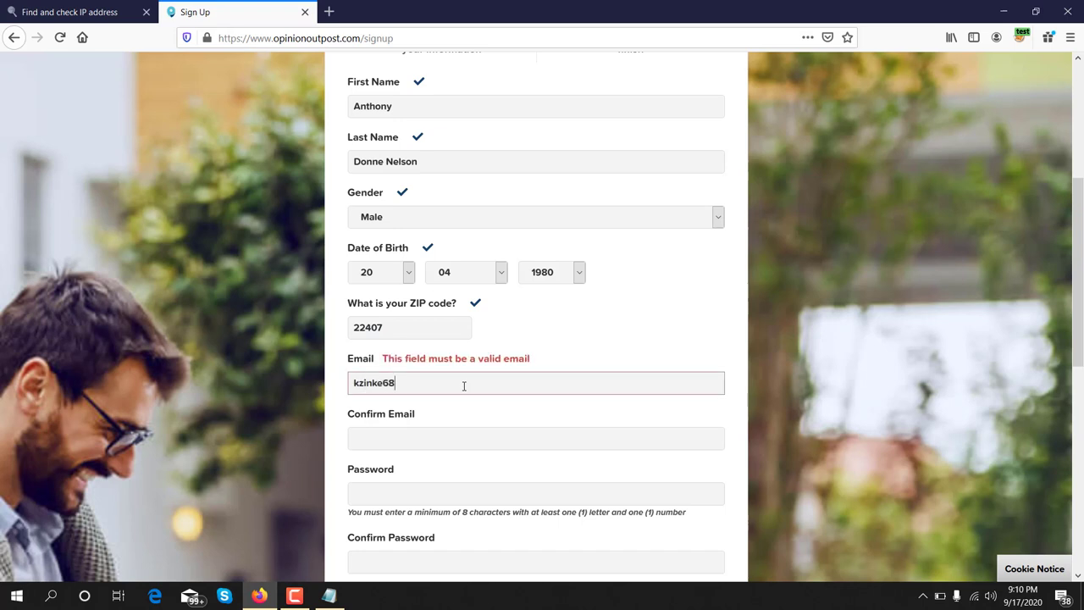
type("gma")
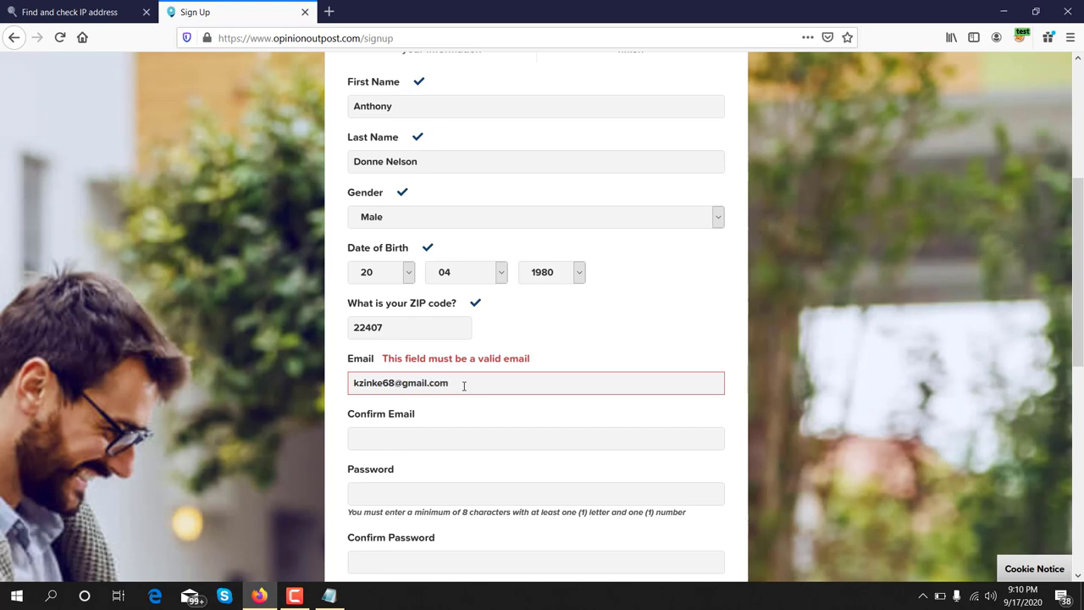
type("il.com")
scroll(467, 380, "down", 2)
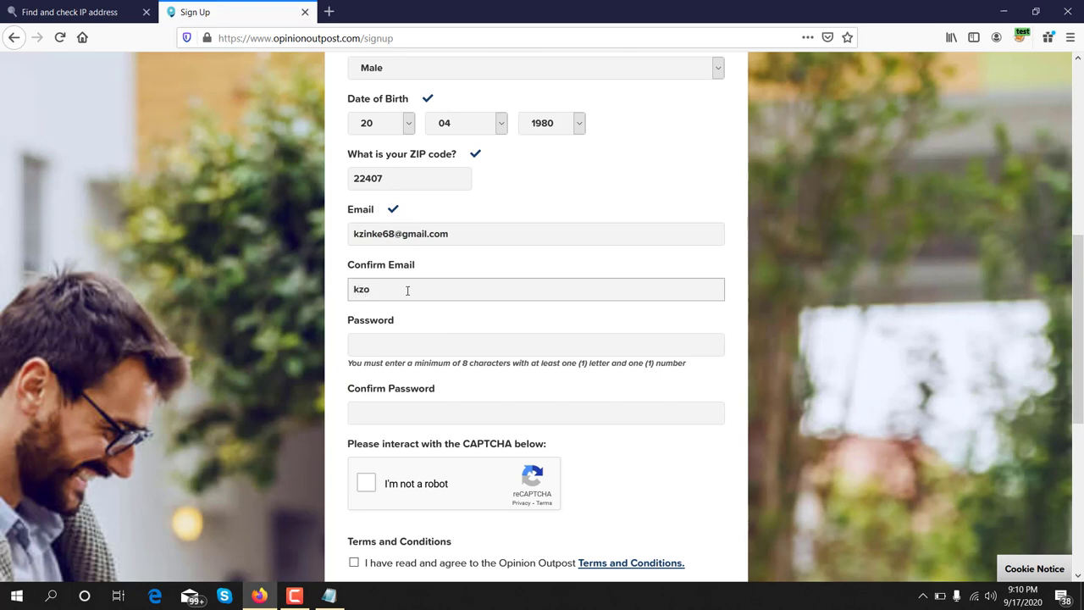
Re-enter the e-mail address in Confirm Email, then enter the account password and confirm it
left_click(407, 291)
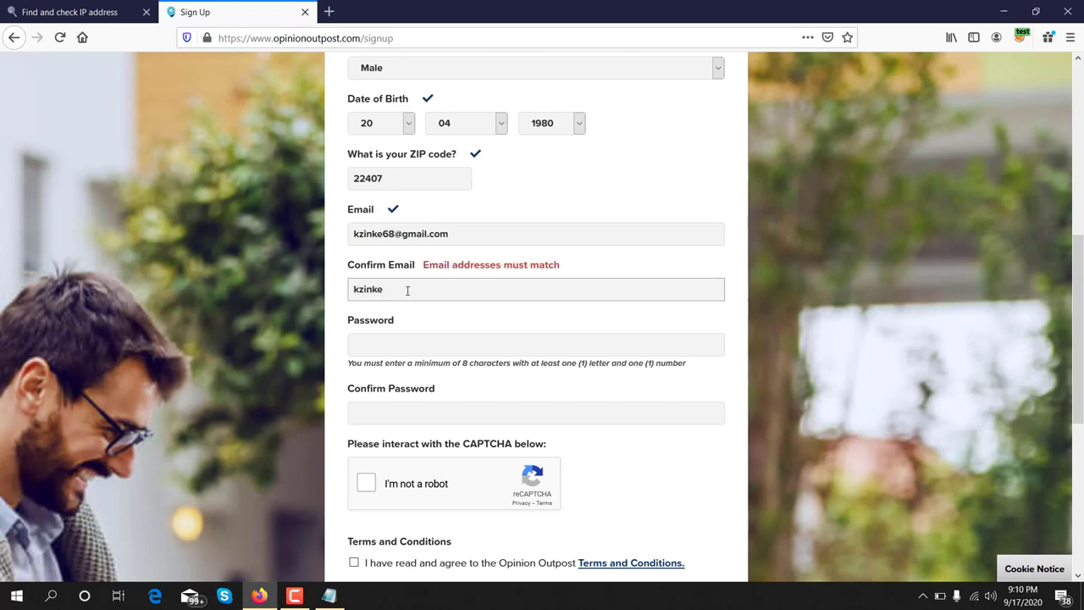
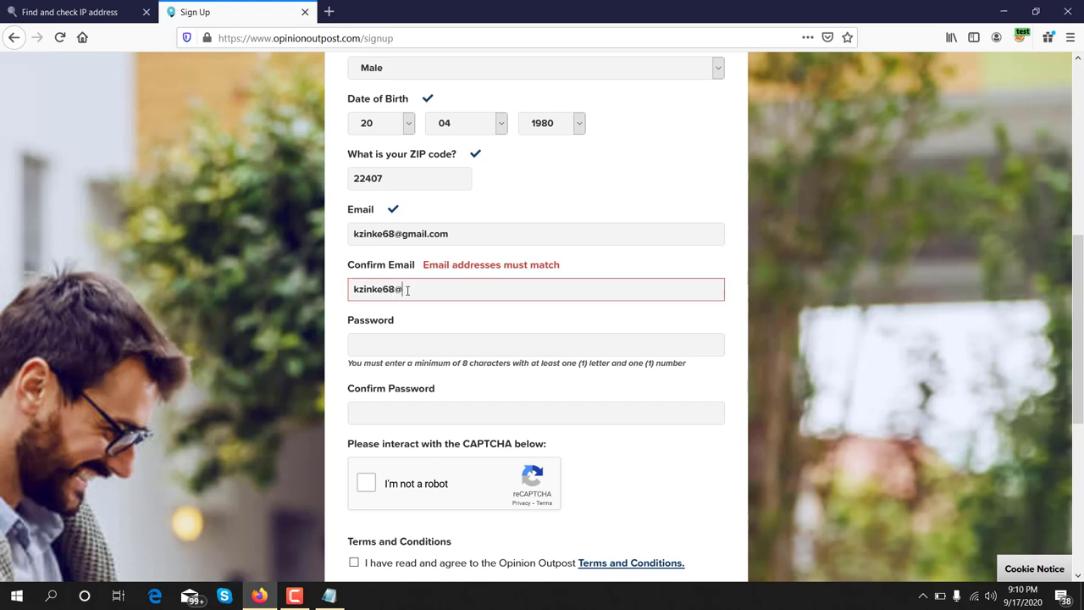
left_click(409, 342)
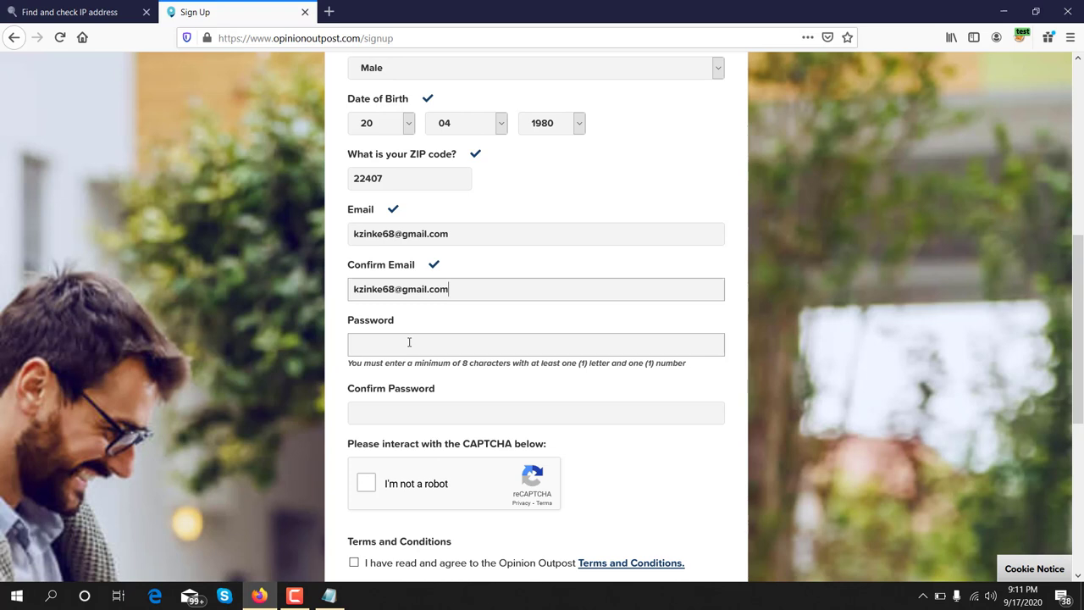
type("•••")
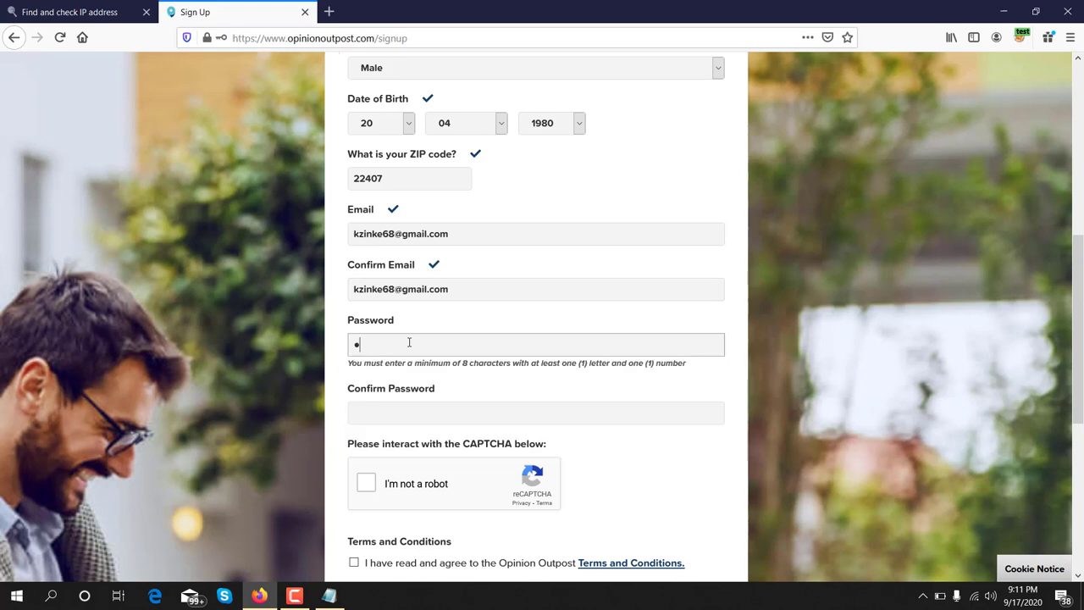
type("••••••••")
left_click_drag(355, 366, 690, 373)
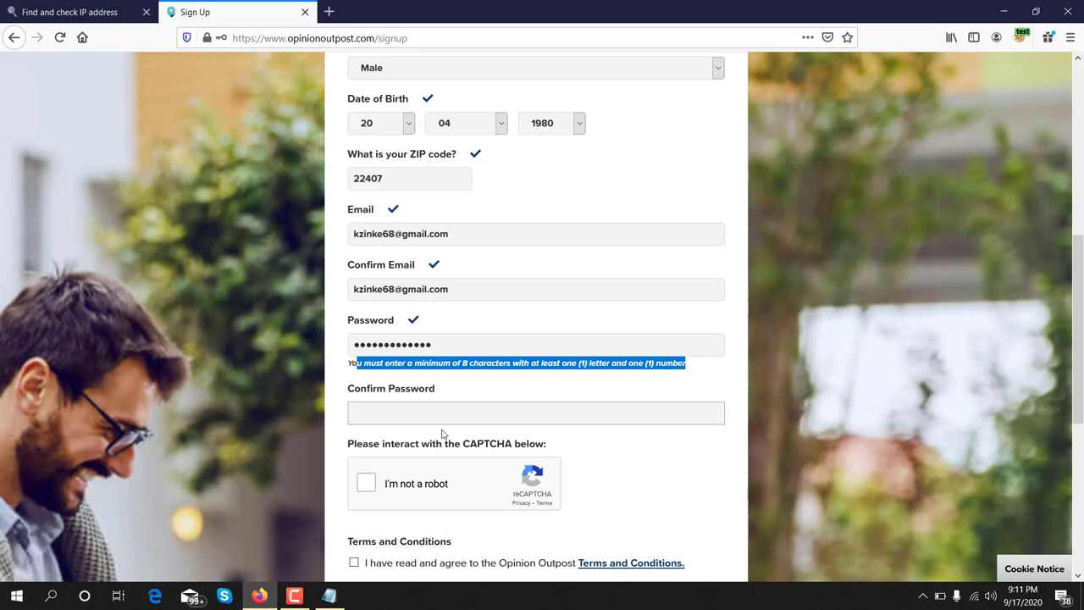
left_click(415, 415)
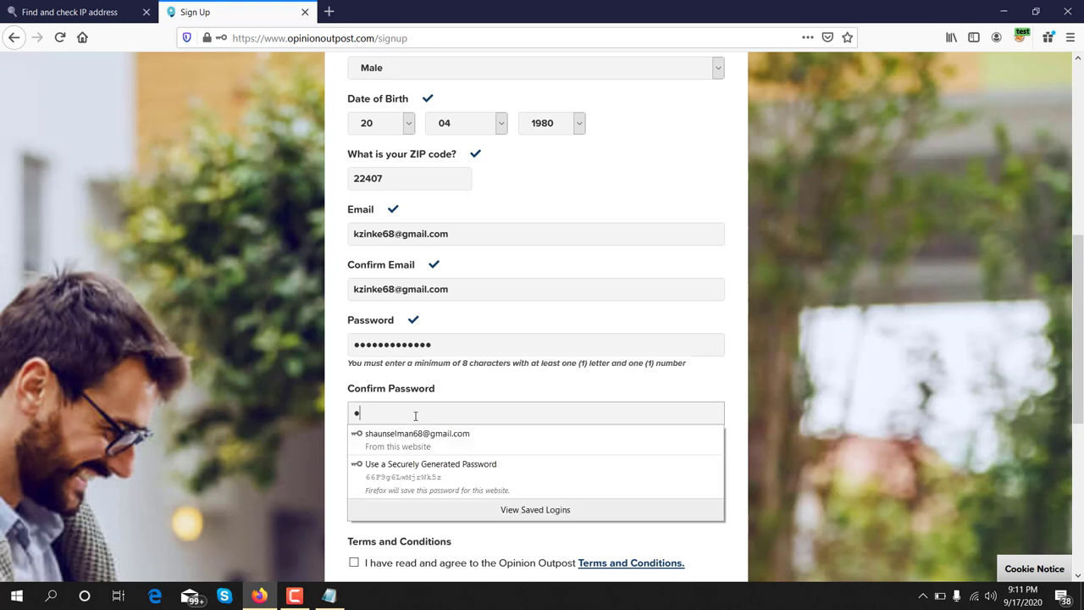
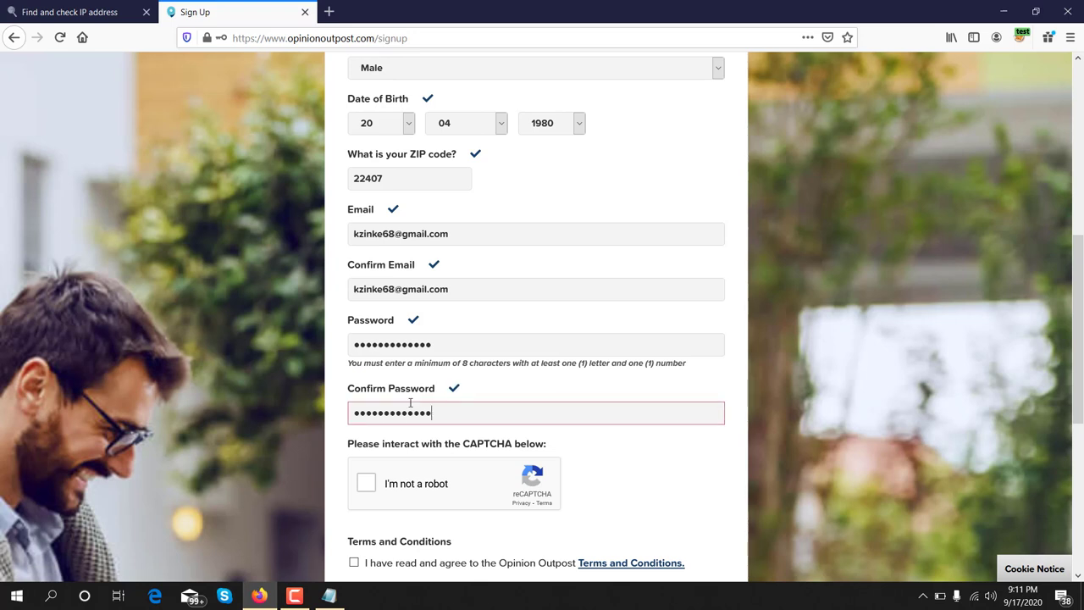
scroll(424, 399, "down", 2)
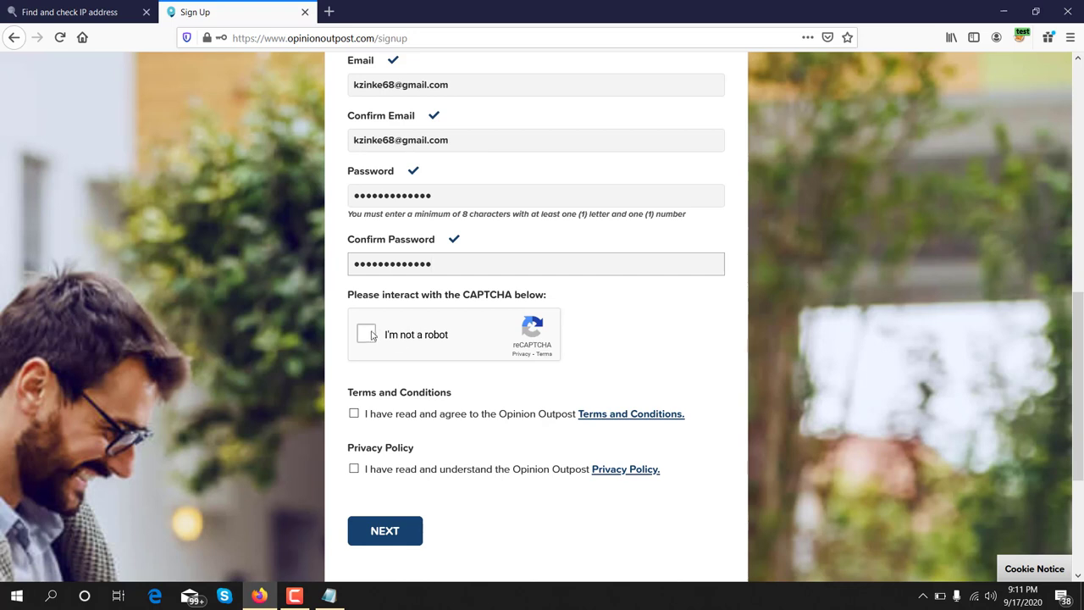
Start the 'I'm not a robot' CAPTCHA and skip the traffic-lights challenge
left_click(366, 334)
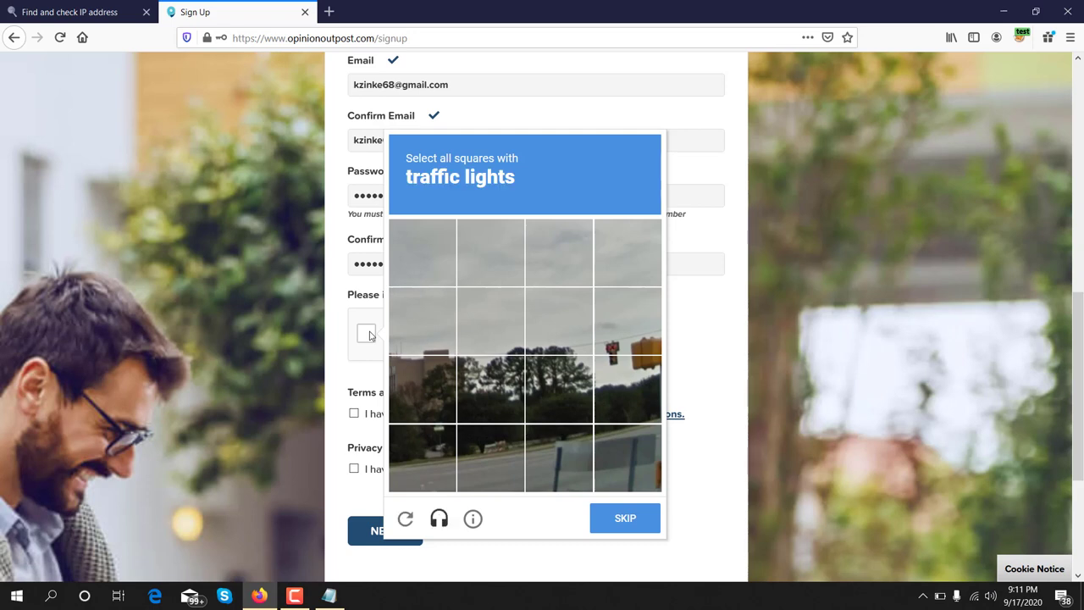
left_click_drag(409, 178, 513, 177)
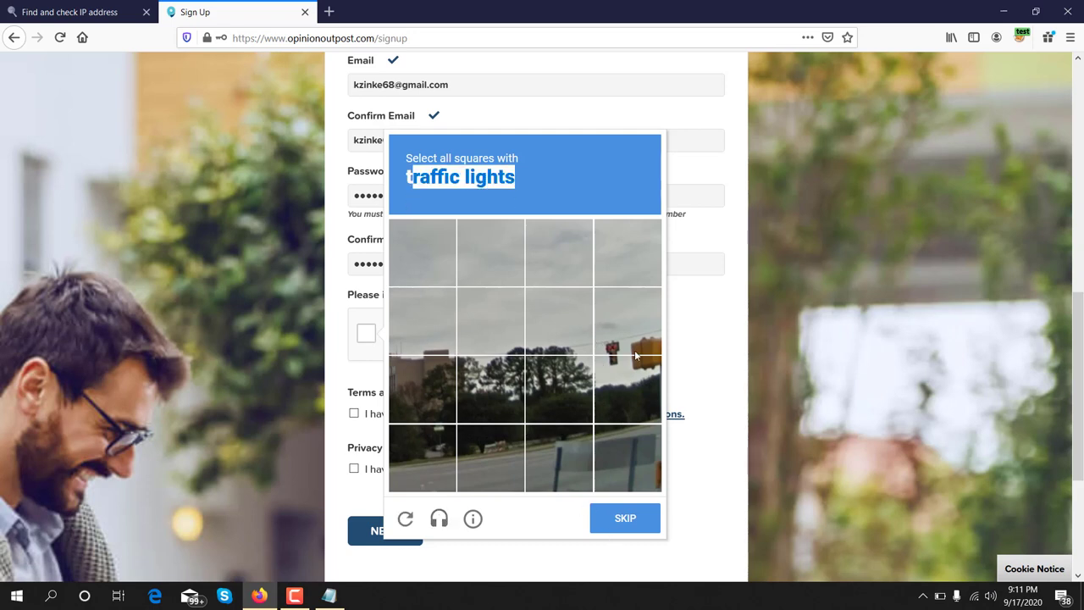
left_click(644, 529)
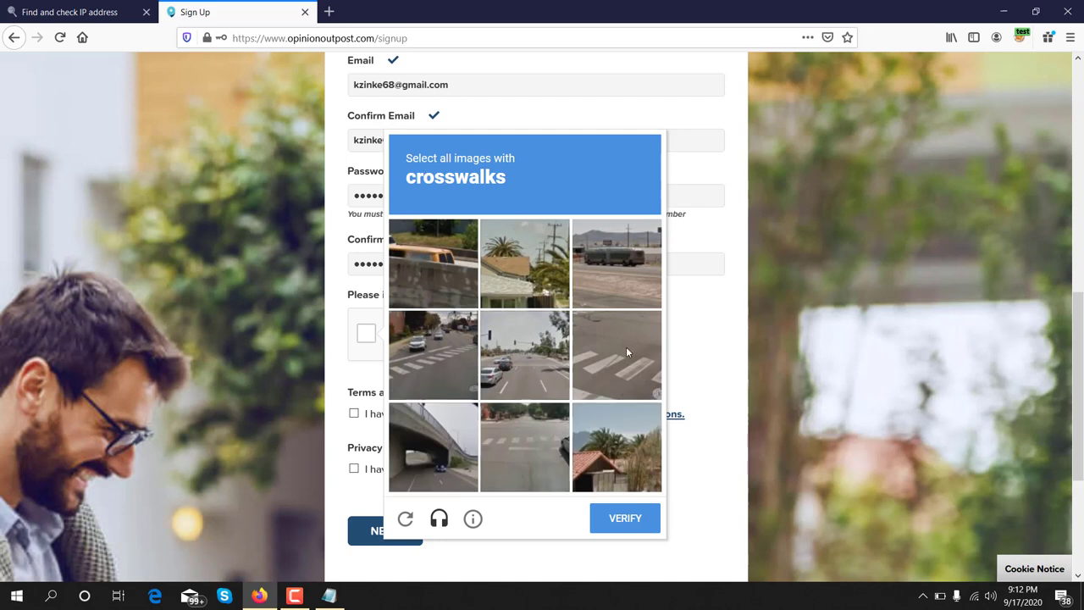
Select the three crosswalk tiles, verify them, and submit the first sign-up step
left_click(627, 348)
left_click(445, 354)
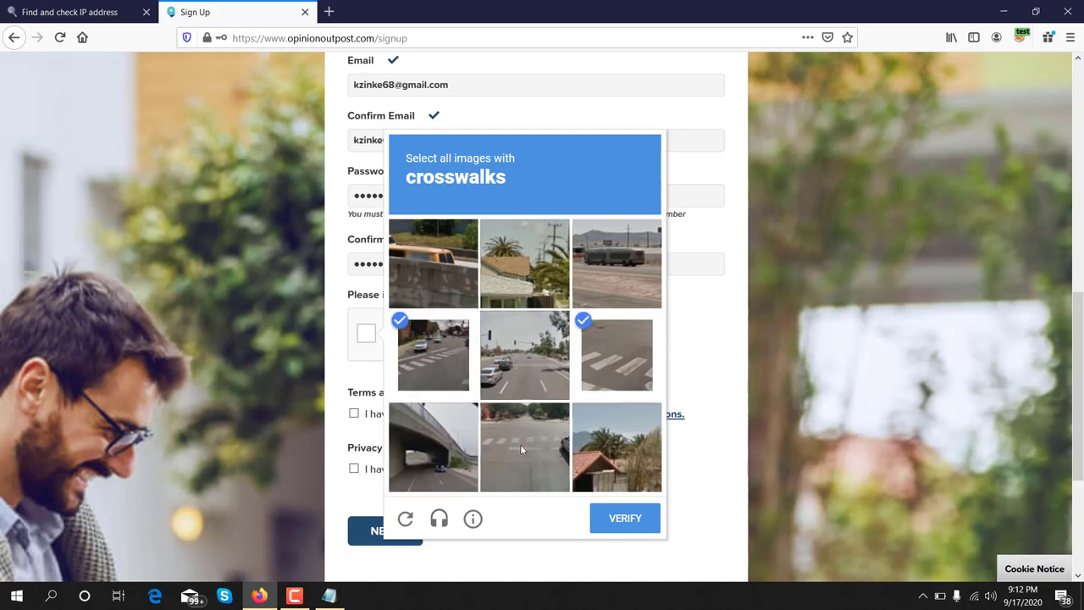
left_click(520, 444)
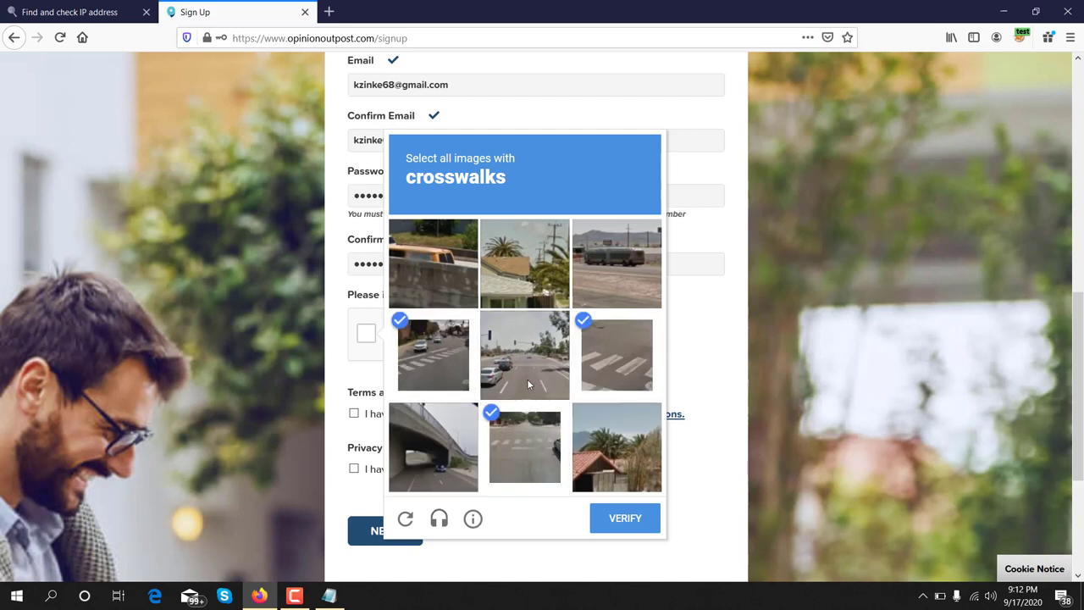
left_click(619, 519)
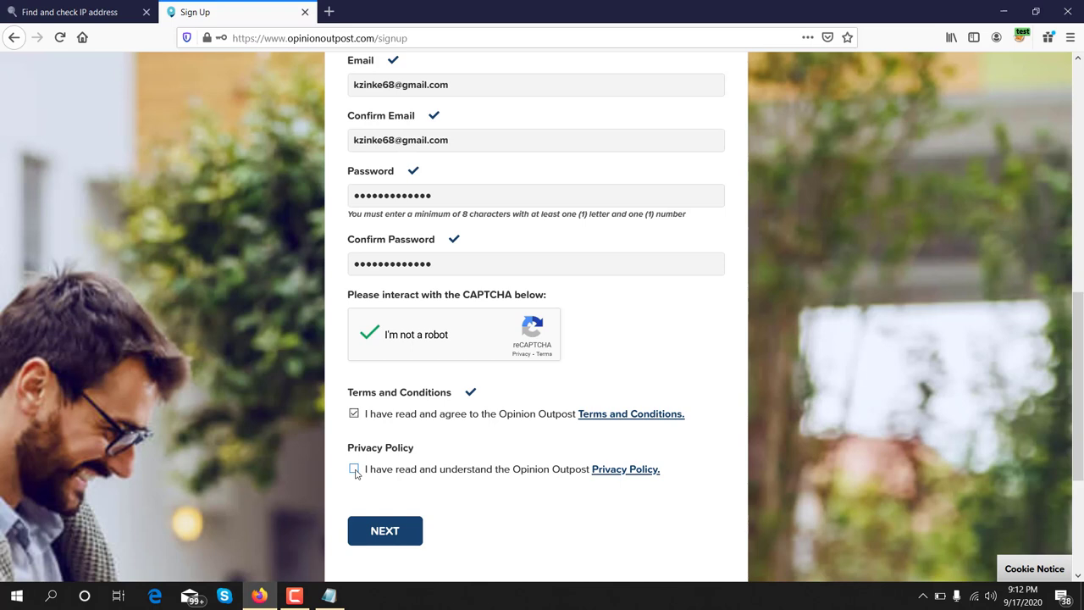
left_click(398, 539)
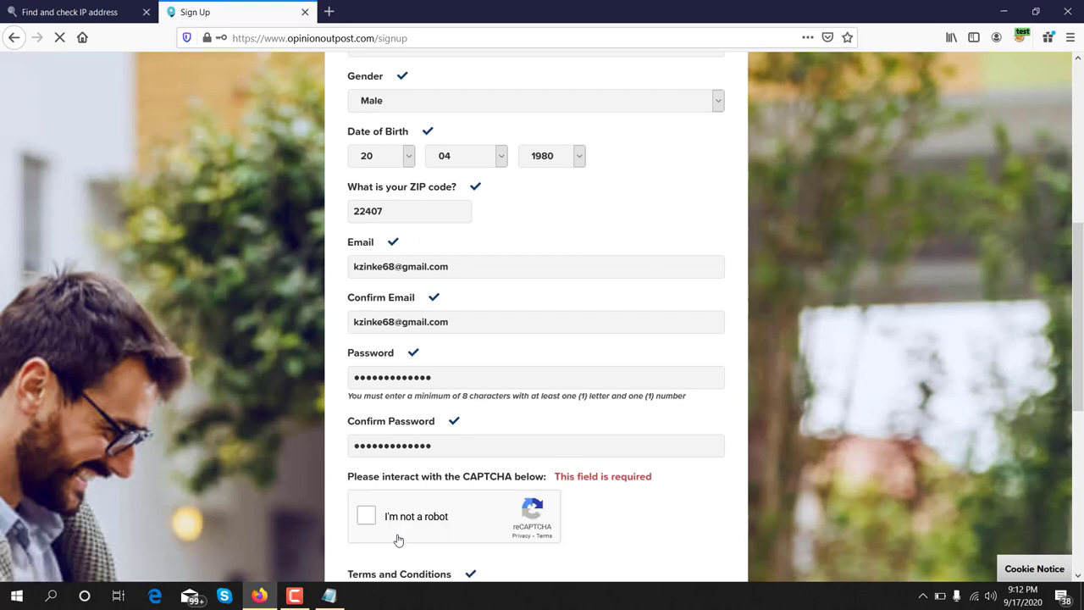
Restart the CAPTCHA, mark the six taxi tiles, and verify the selection
left_click(393, 524)
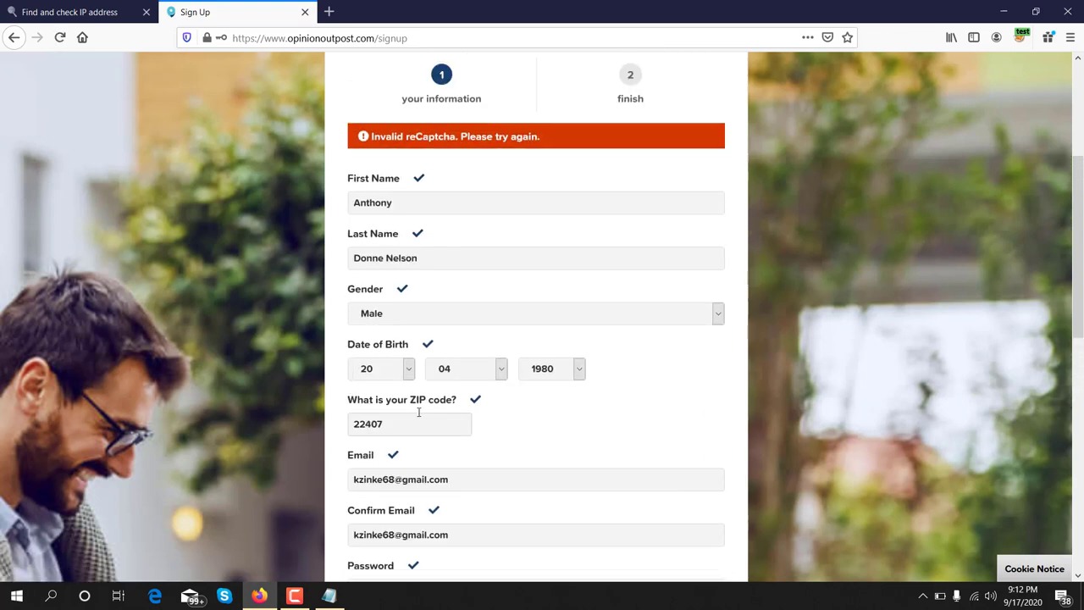
left_click_drag(388, 138, 540, 138)
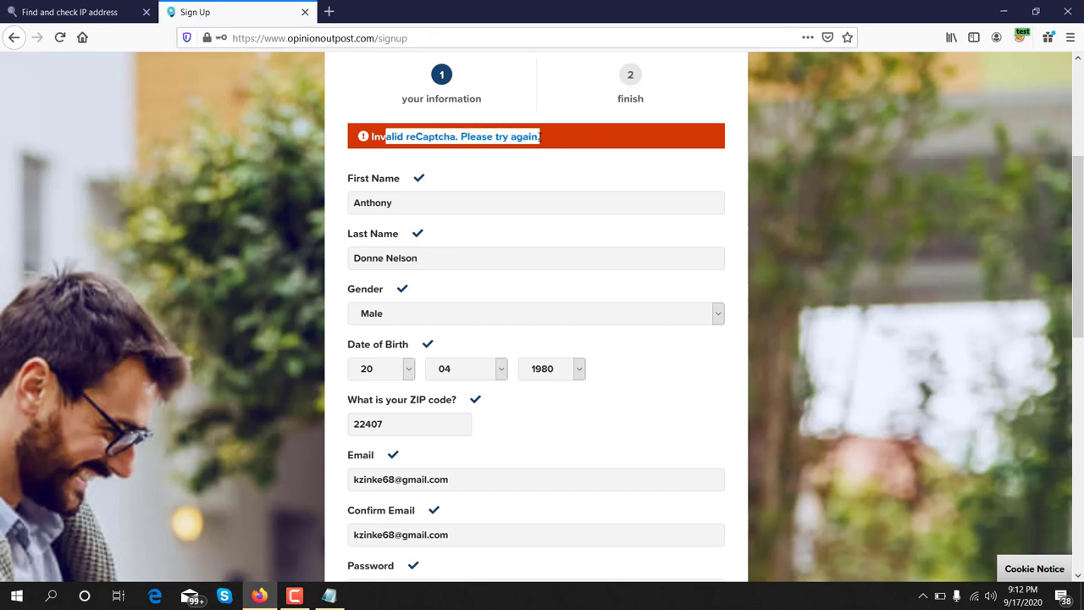
scroll(462, 299, "down", 3)
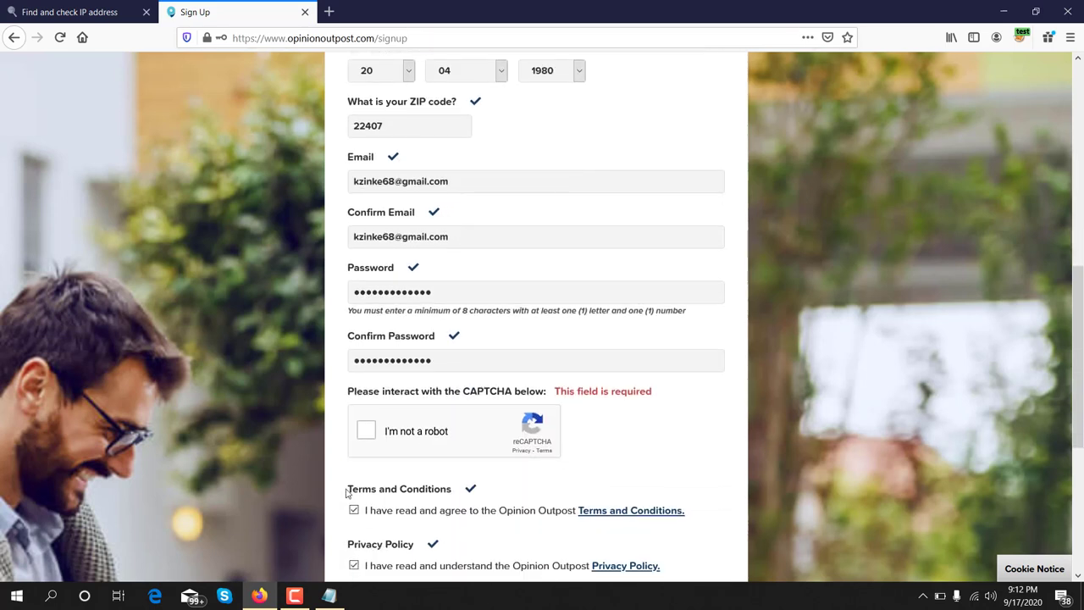
left_click(367, 434)
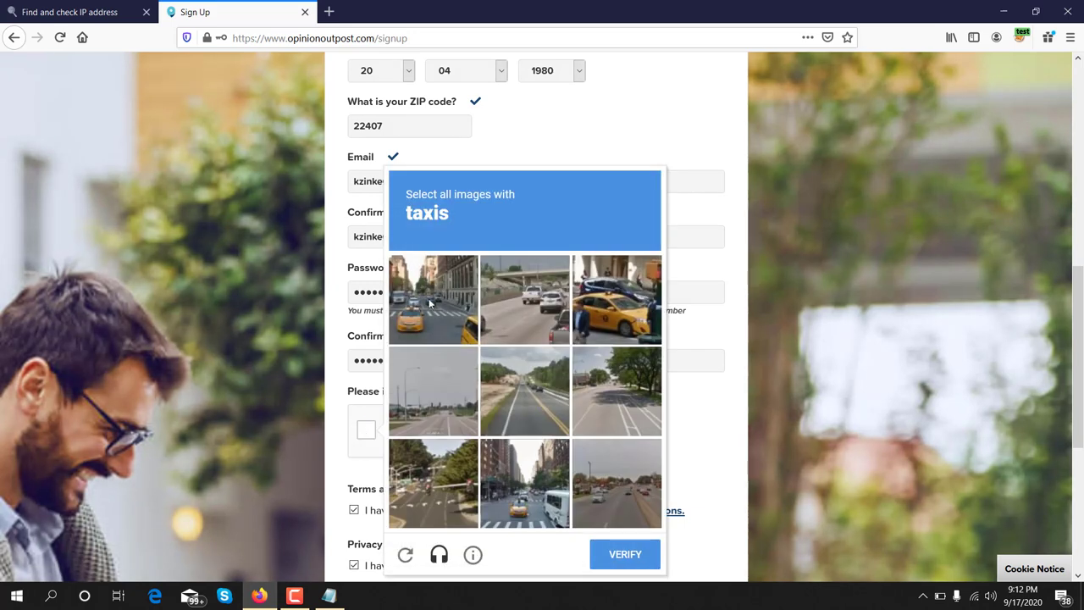
left_click(431, 303)
left_click(588, 313)
left_click(525, 301)
left_click(525, 483)
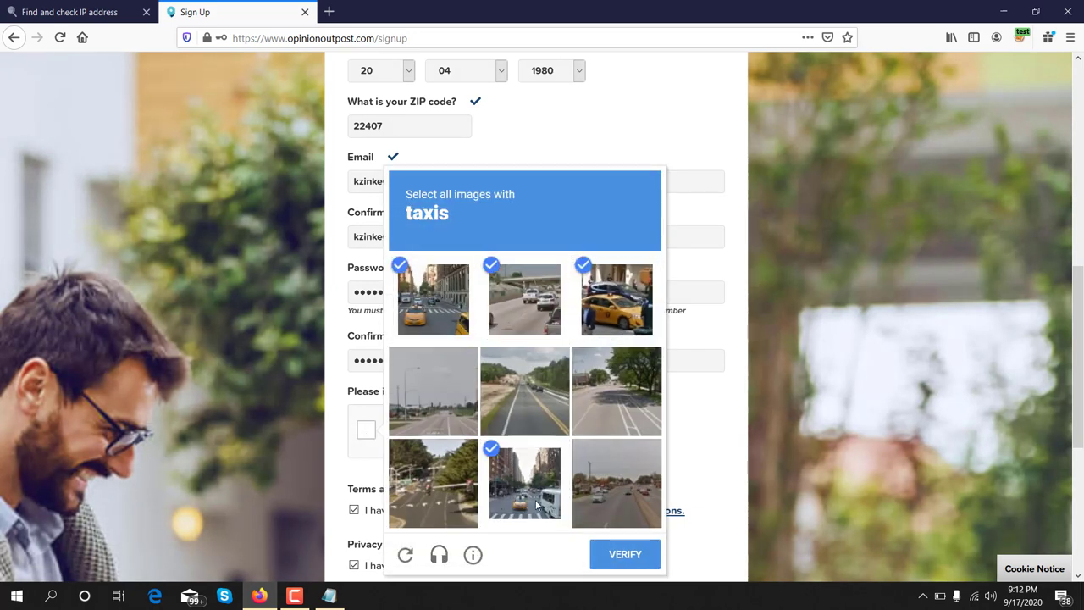
left_click(531, 427)
left_click(601, 470)
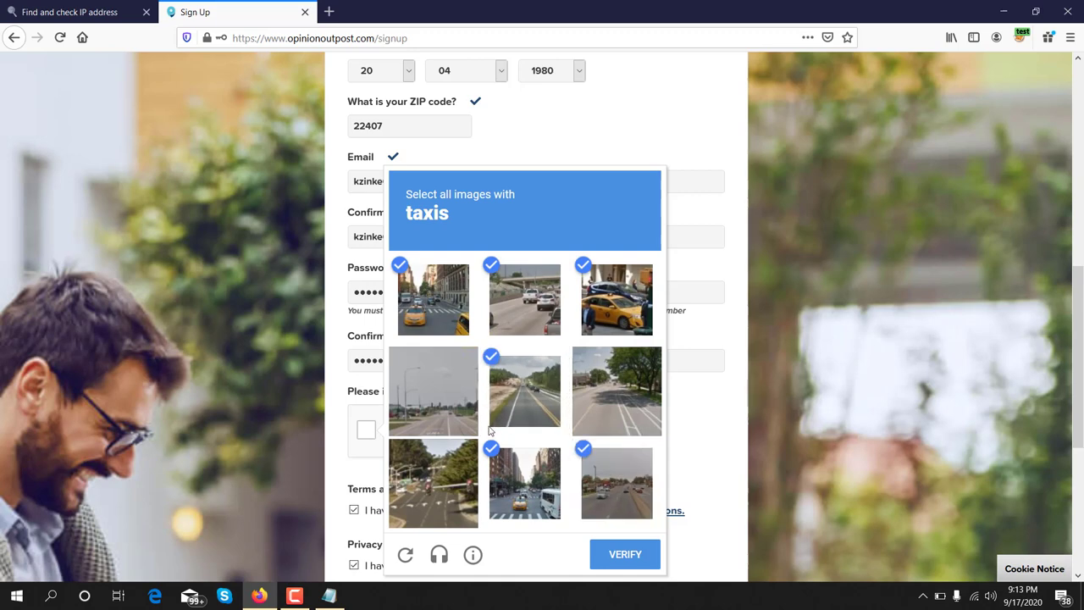
scroll(500, 423, "down", 5)
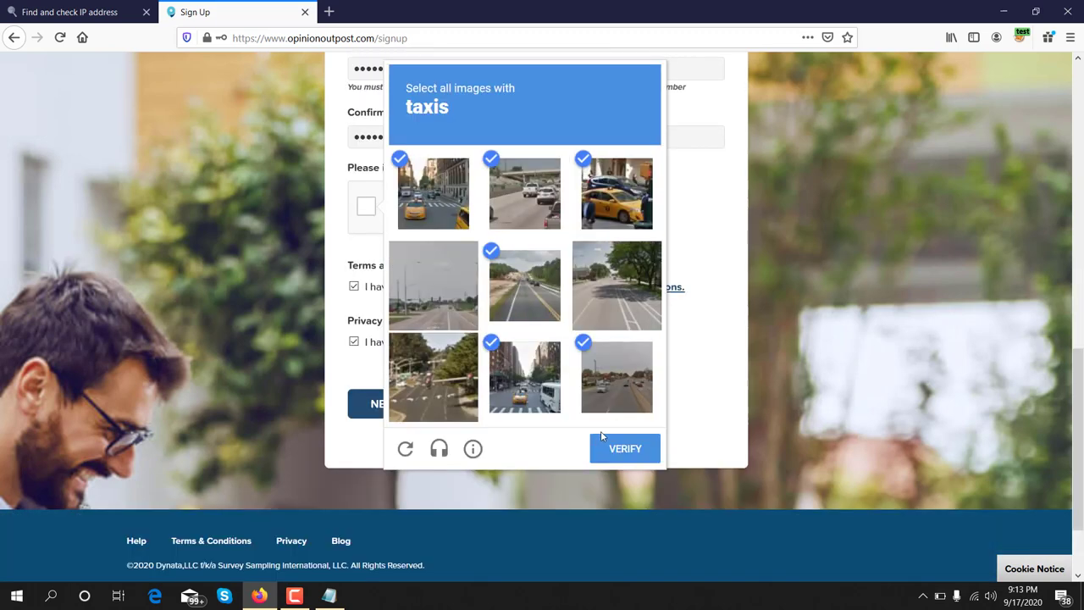
left_click(613, 451)
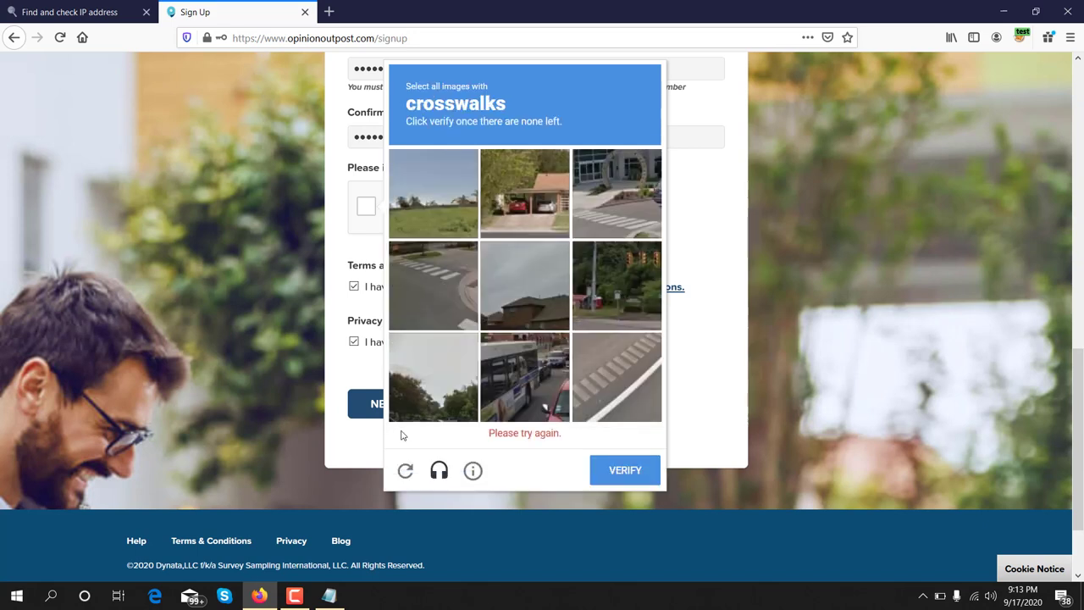
Mark all crosswalk tiles, including newly loaded ones, and verify to pass the CAPTCHA
left_click(601, 201)
left_click(614, 370)
left_click(441, 273)
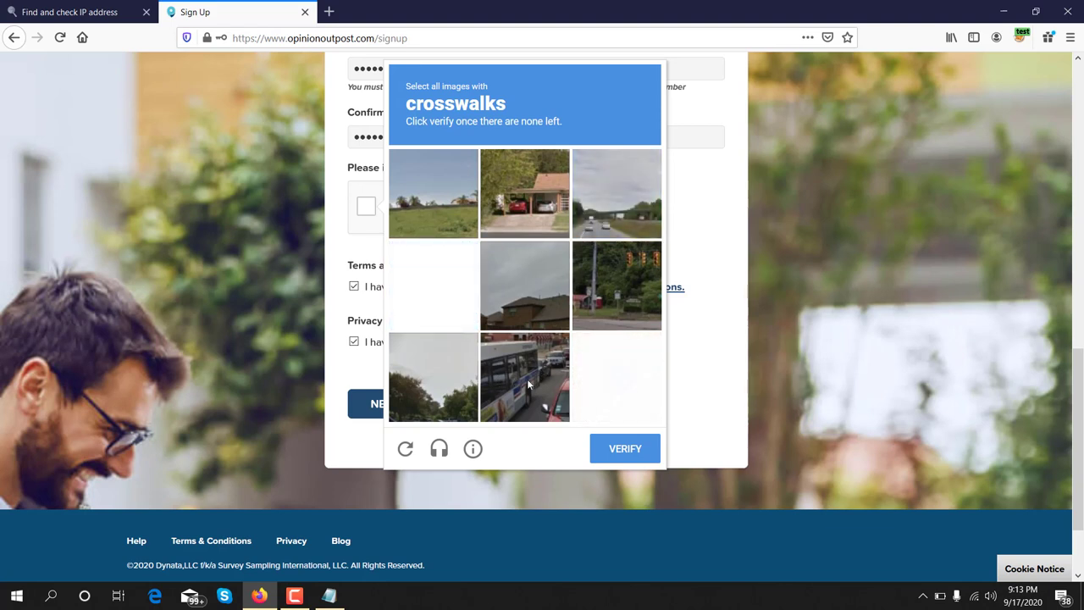
left_click(628, 399)
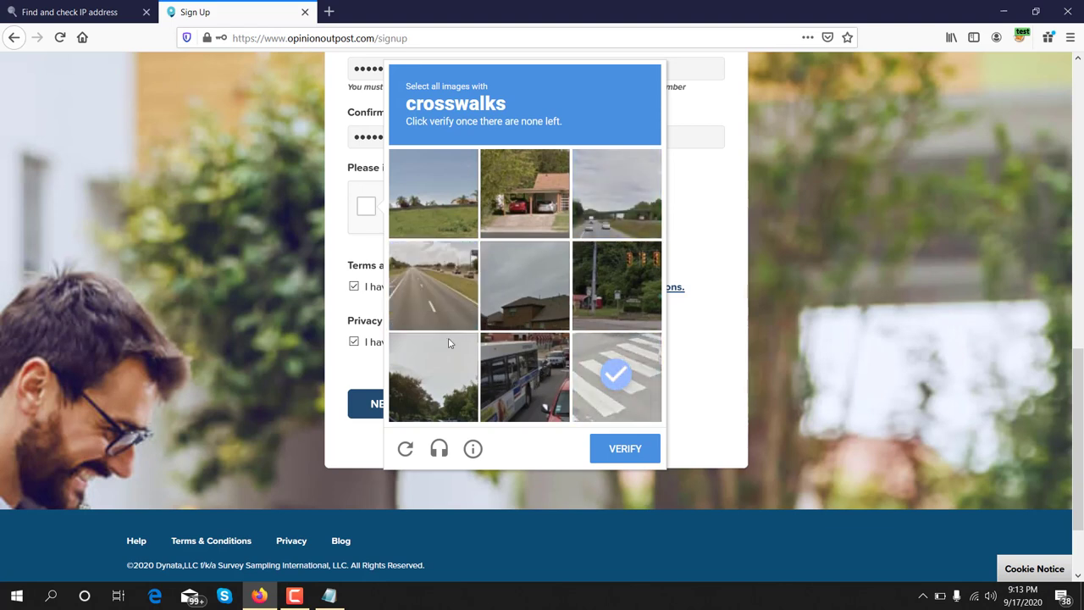
left_click(602, 386)
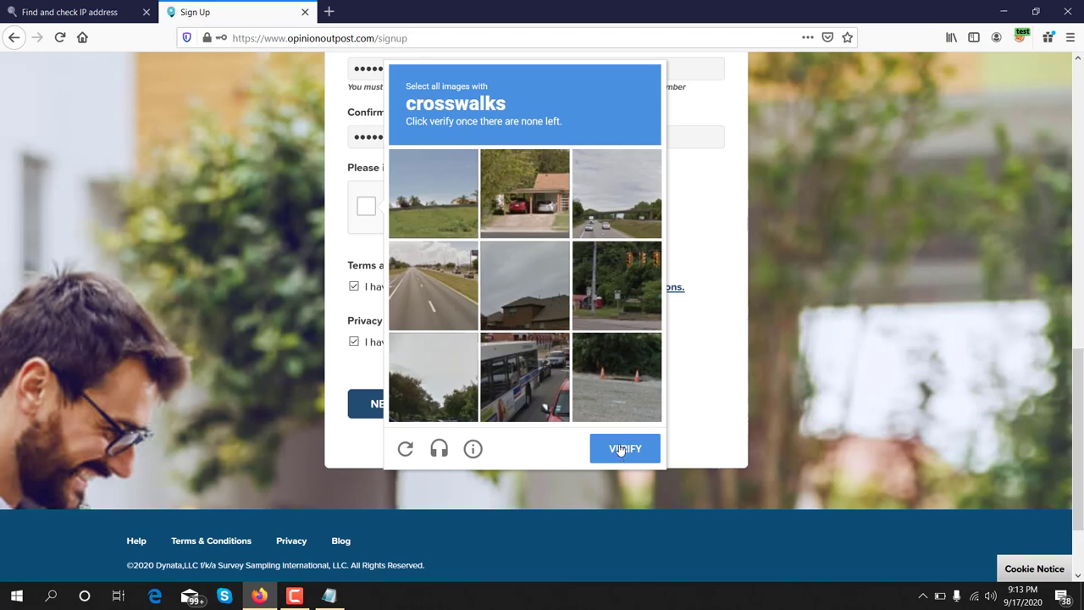
left_click(621, 450)
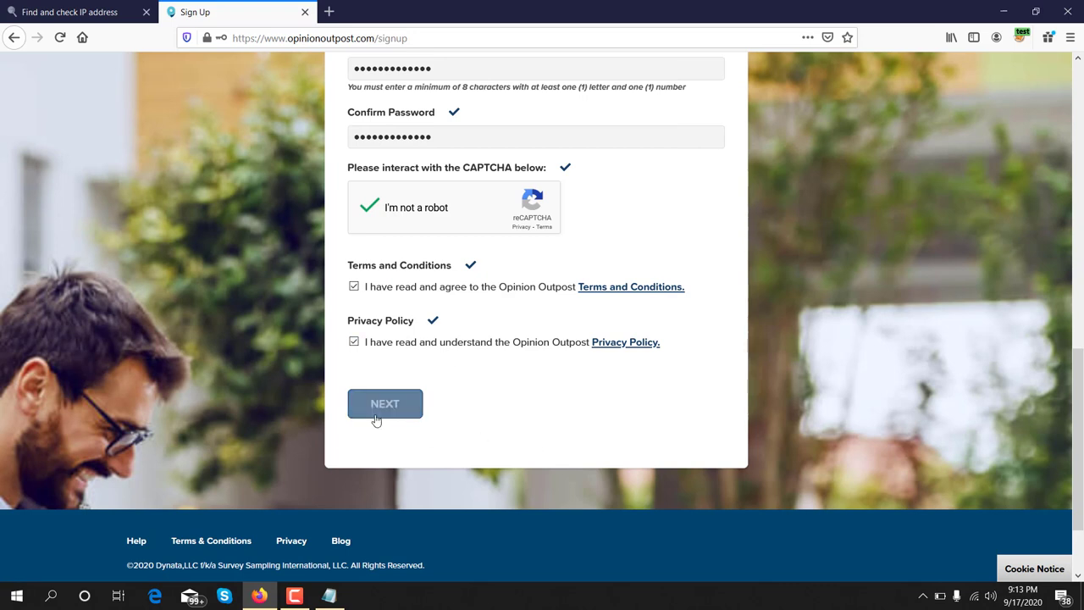
Submit the first sign-up step and move on to the Security step
left_click(378, 410)
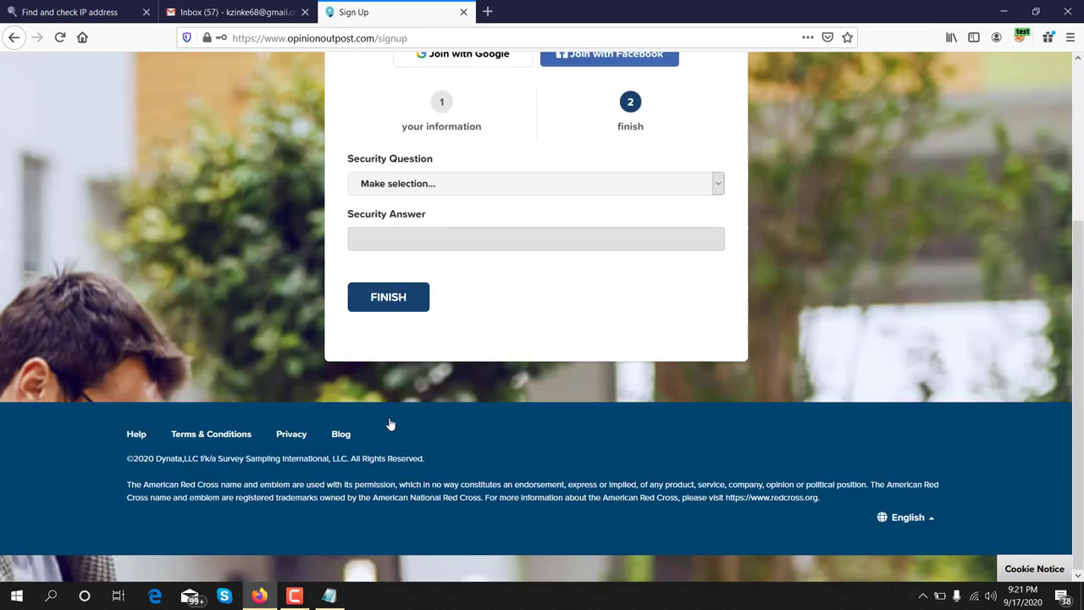
scroll(497, 384, "up", 3)
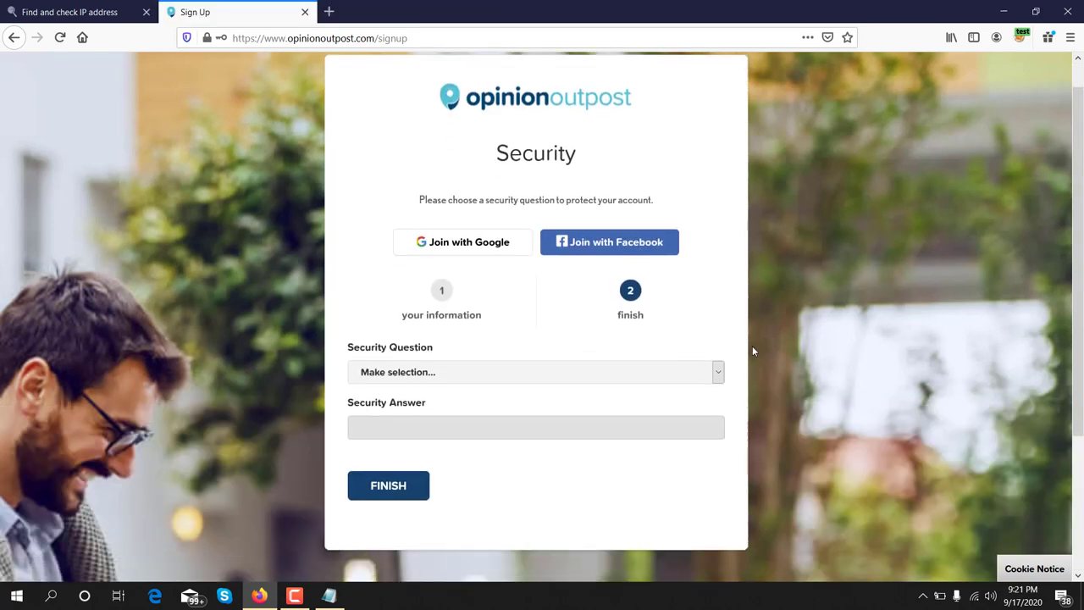
scroll(751, 350, "down", 1)
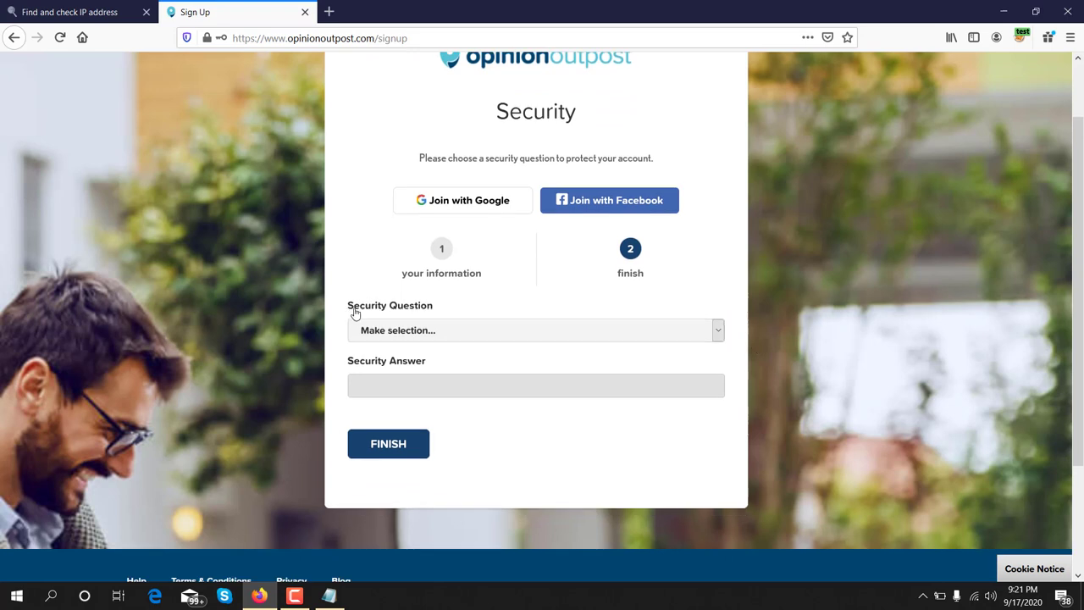
left_click_drag(352, 309, 730, 342)
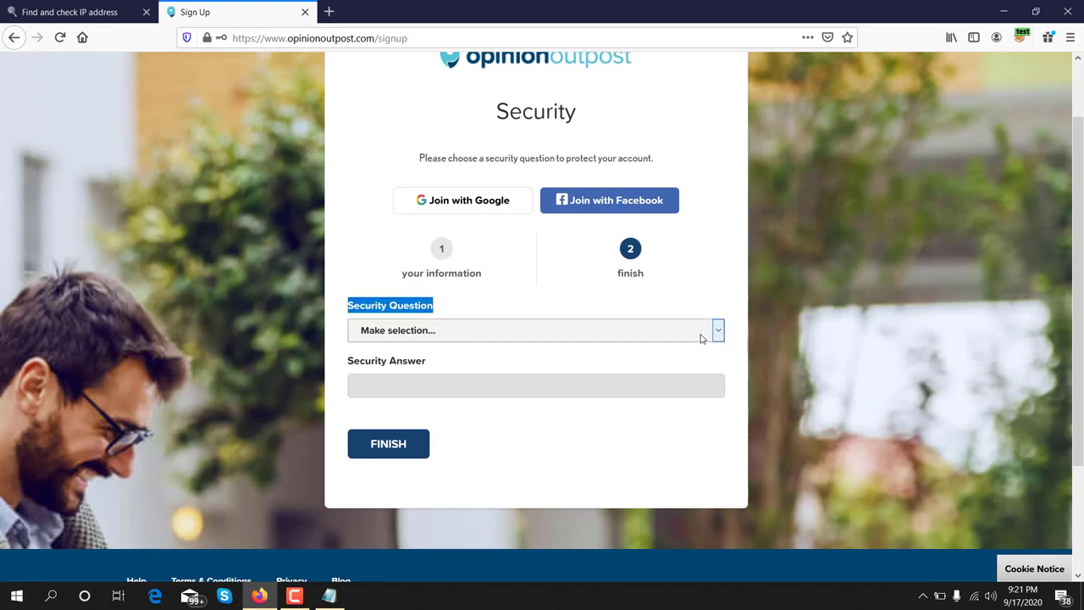
Choose 'What is the last name of your best friend?', enter the answer, and finish sign-up
left_click(701, 338)
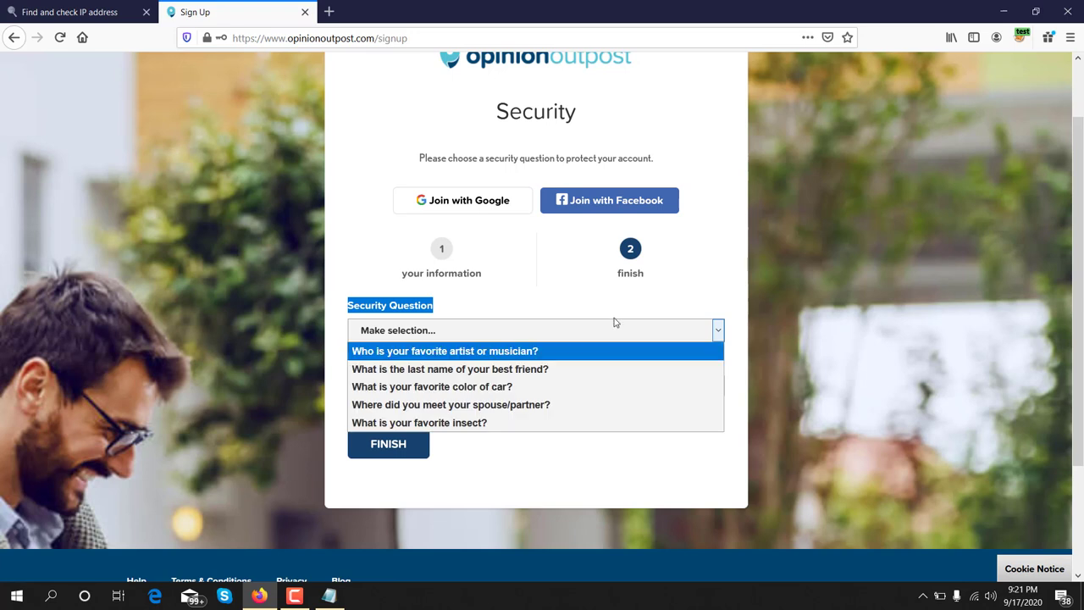
left_click(538, 376)
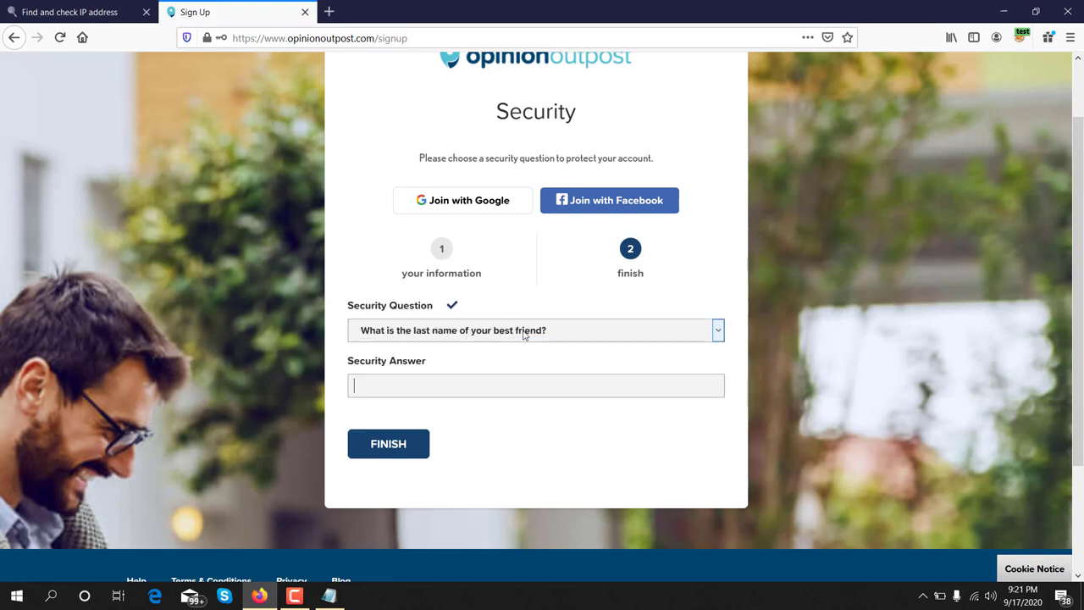
left_click(467, 386)
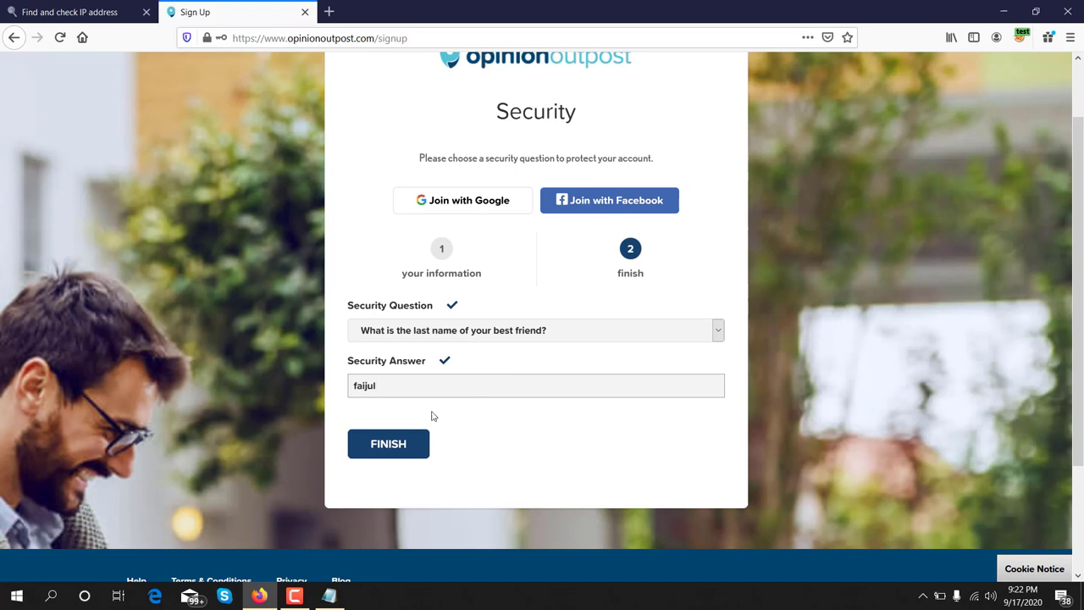
left_click(389, 447)
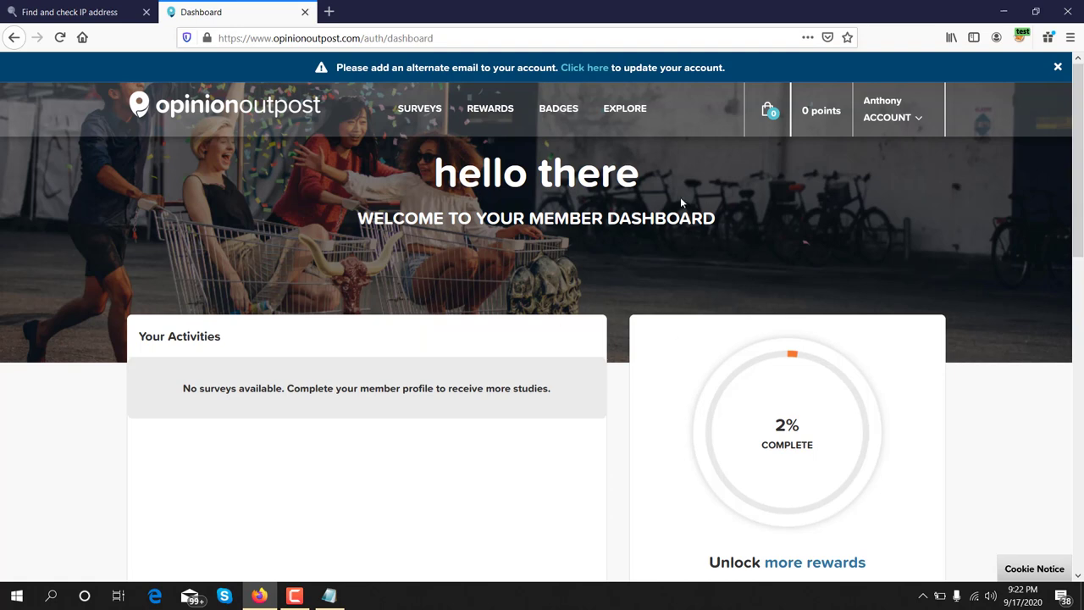
Scroll through the member dashboard, reviewing the no-surveys notice and the 2% profile completion
scroll(644, 288, "down", 3)
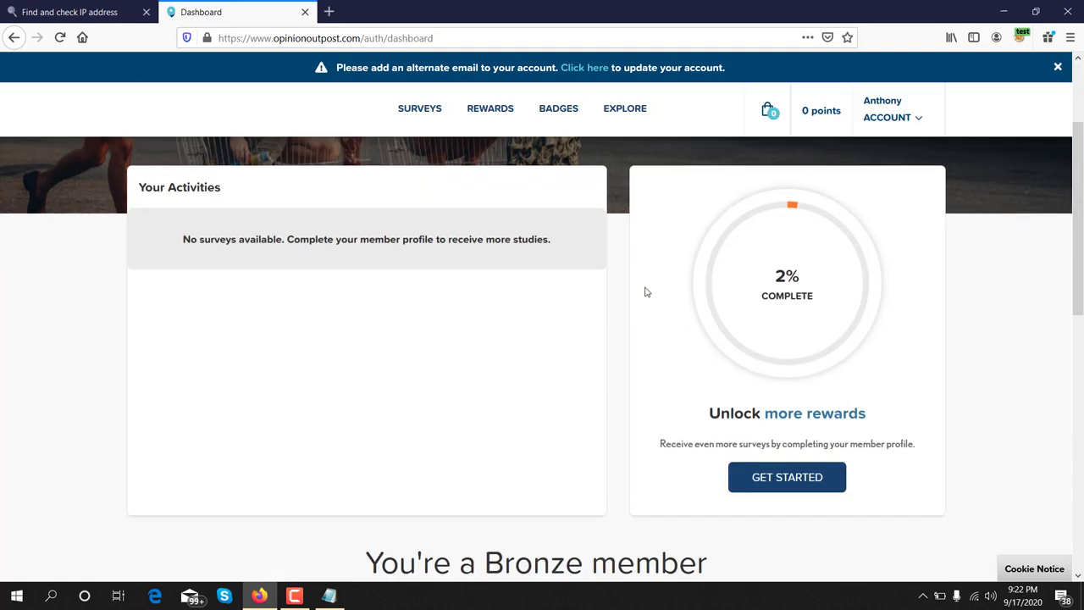
left_click_drag(716, 414, 873, 429)
left_click(735, 321)
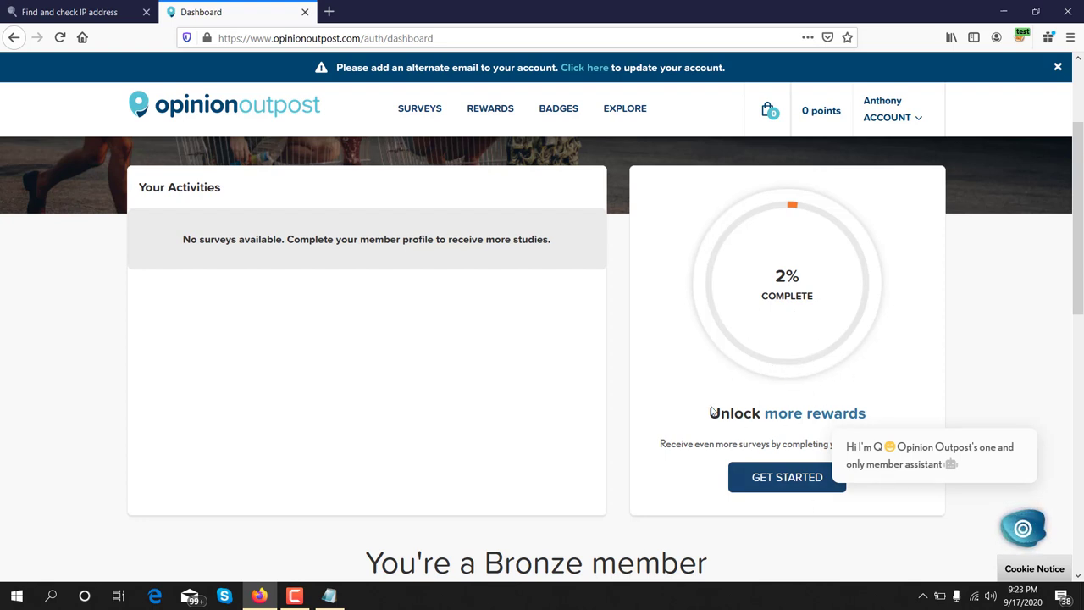
scroll(710, 413, "up", 3)
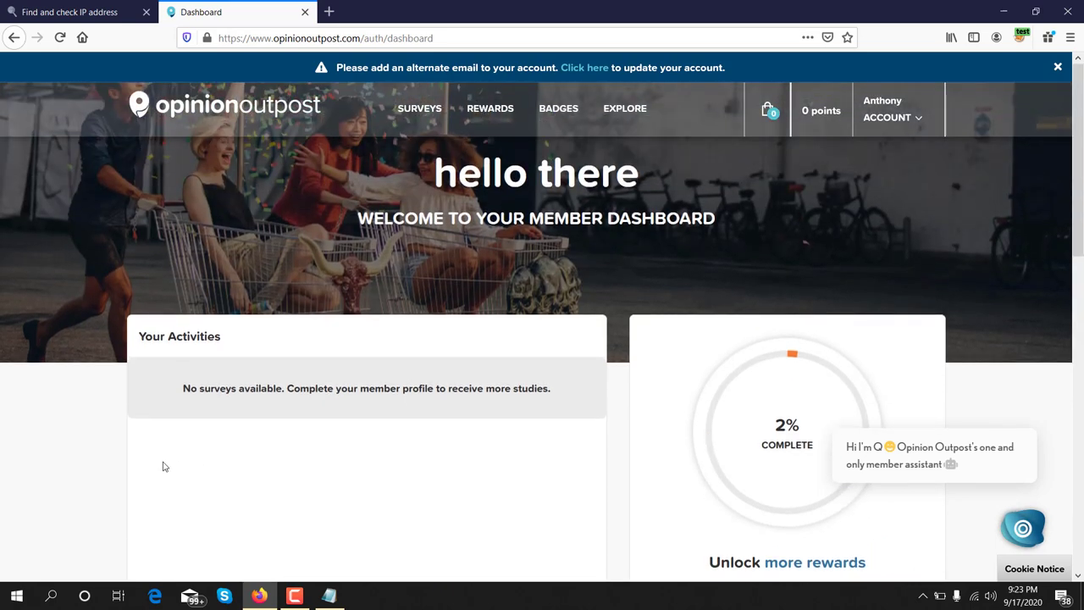
left_click_drag(180, 390, 555, 390)
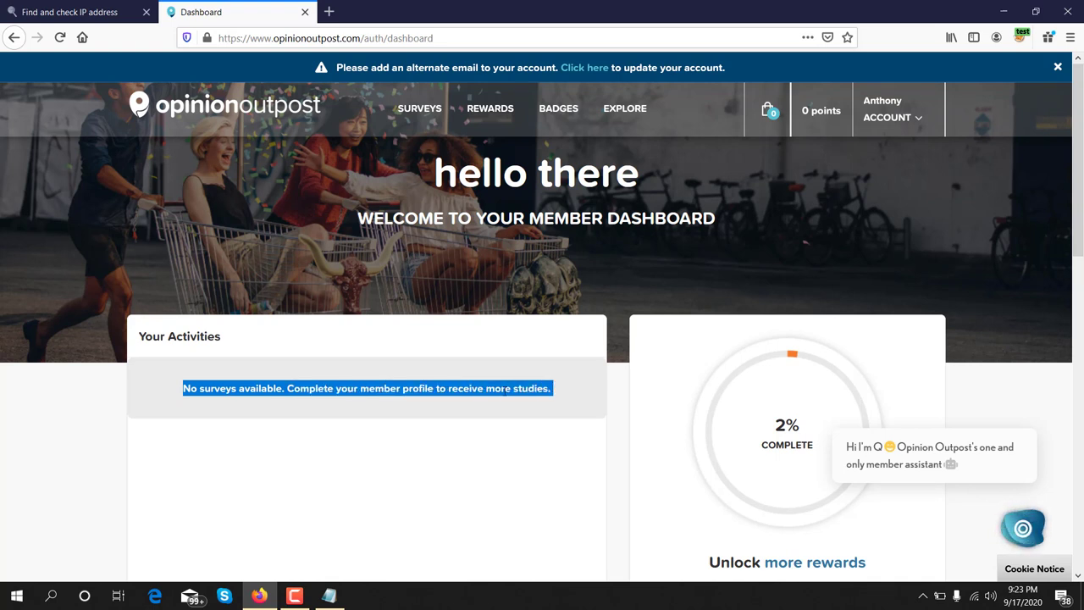
left_click(235, 417)
scroll(235, 415, "down", 3)
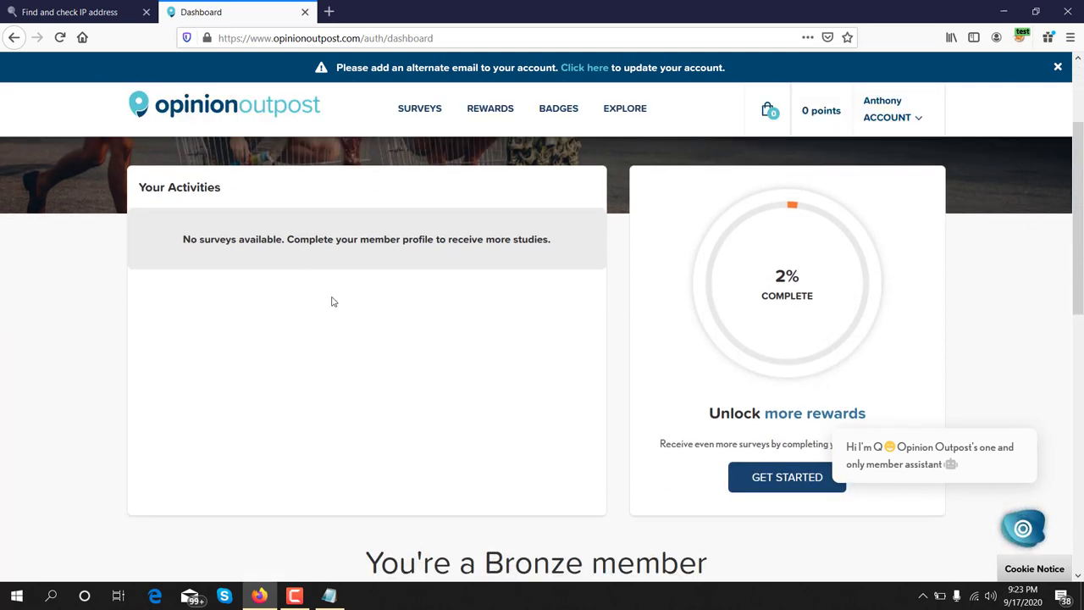
scroll(360, 356, "up", 1)
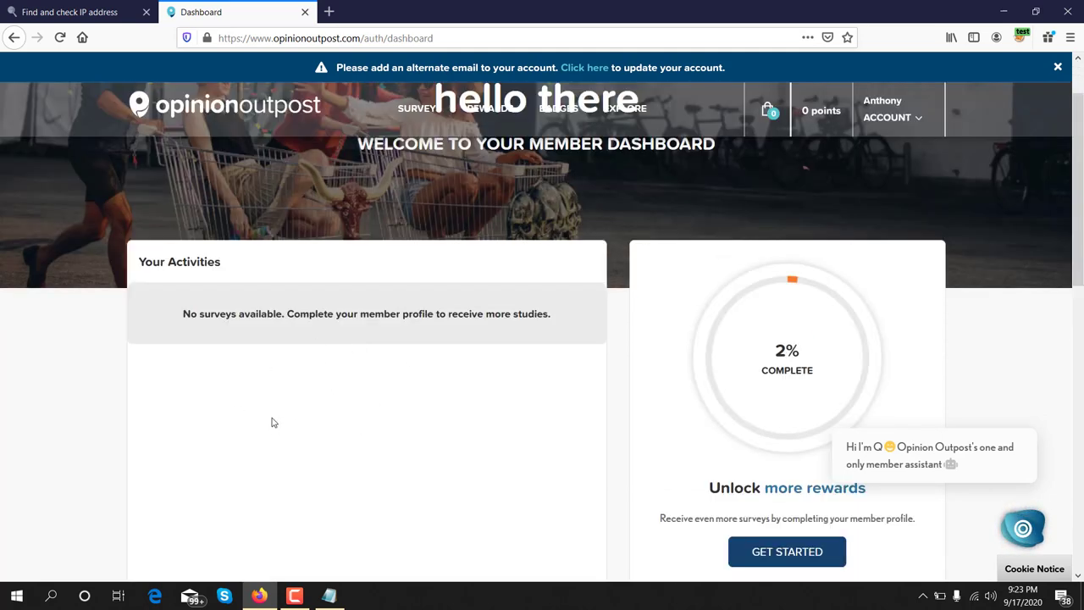